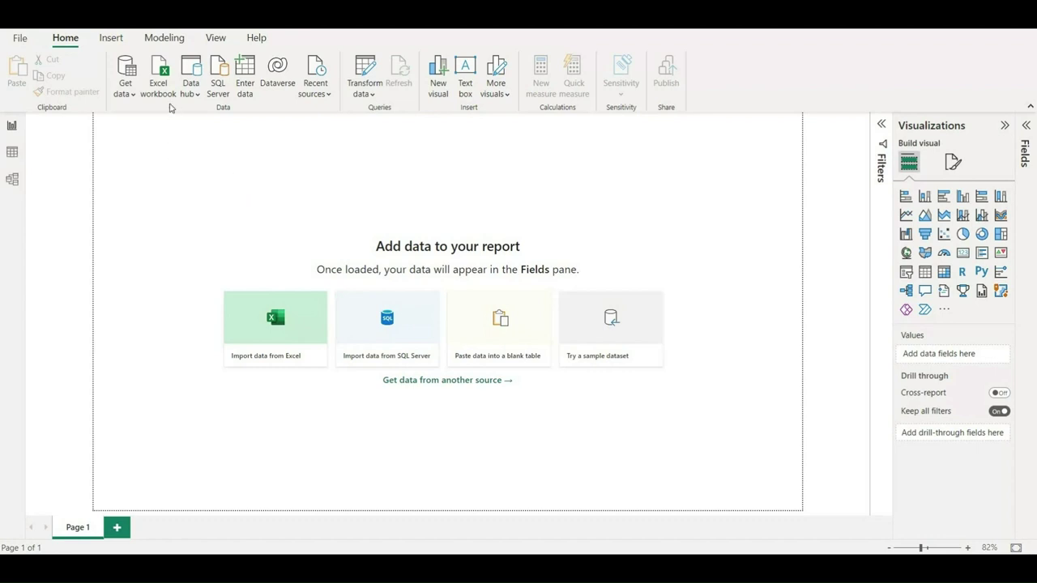
- Load the Date sheet from the Date Table.xlsx workbook into the model
{"action": "left_click", "coordinate": [172, 95]}
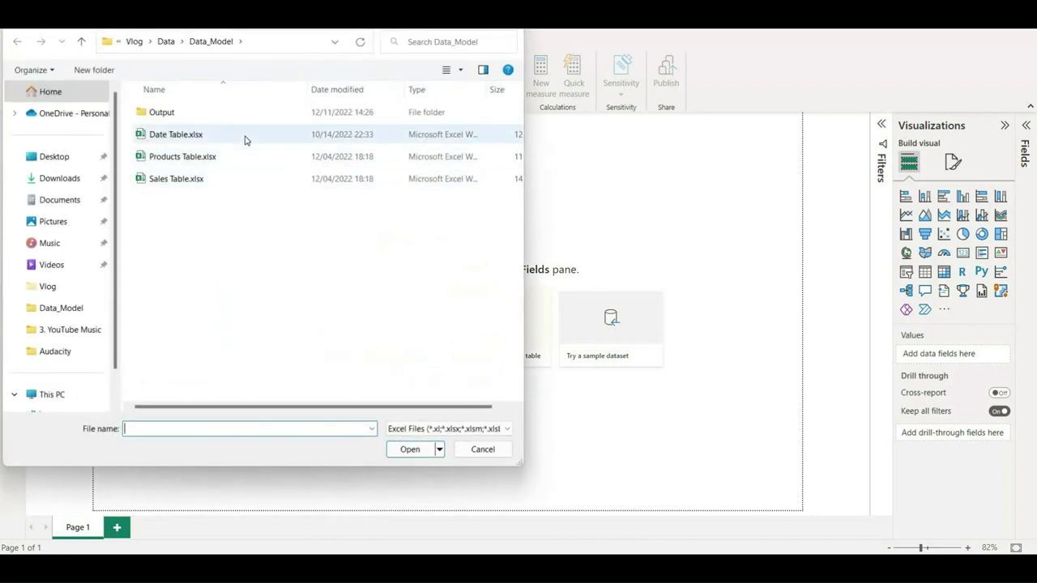
{"action": "double_click", "coordinate": [247, 136]}
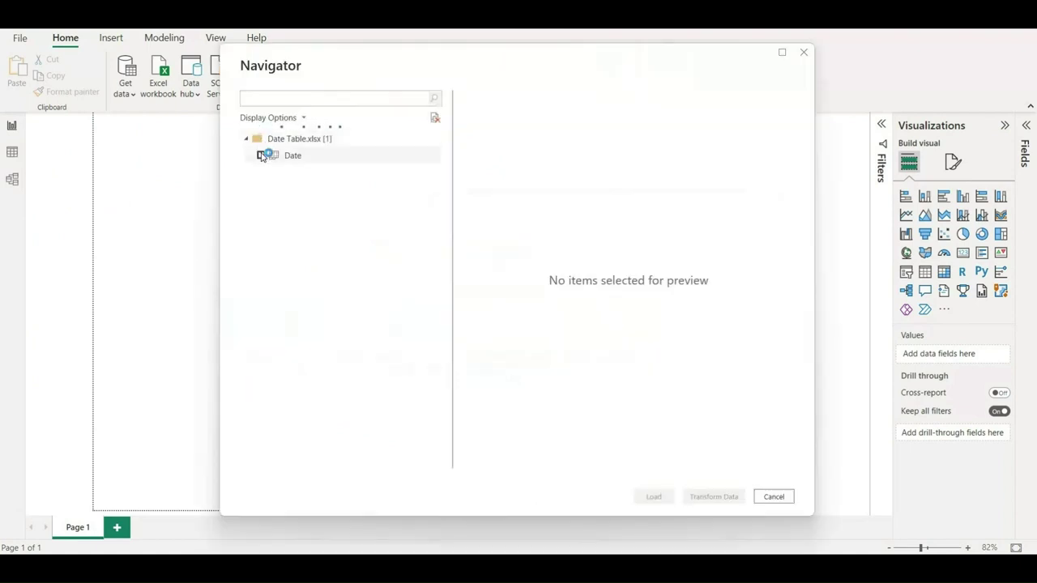
{"action": "left_click", "coordinate": [261, 155]}
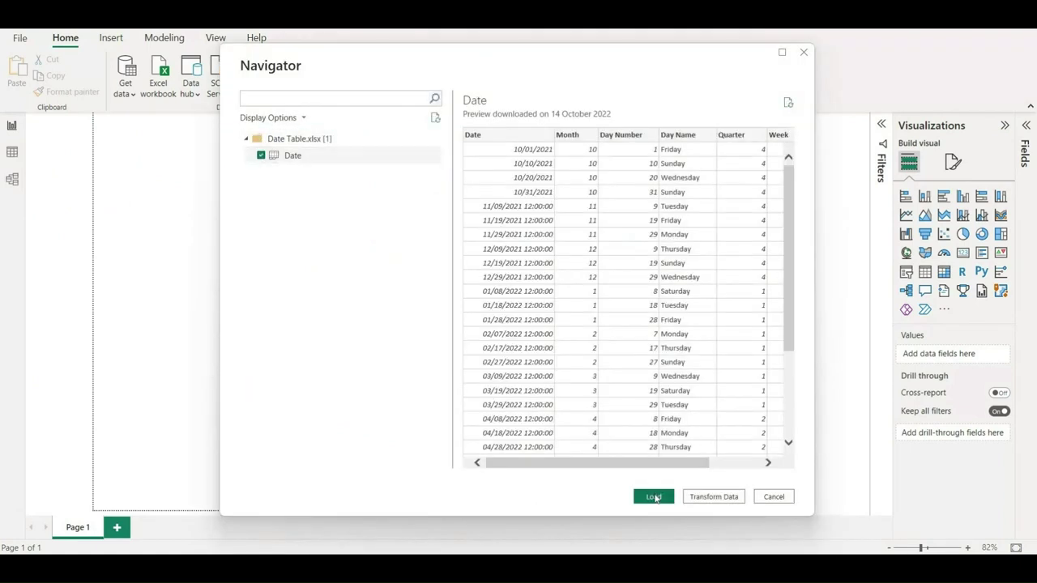
{"action": "left_click", "coordinate": [654, 496]}
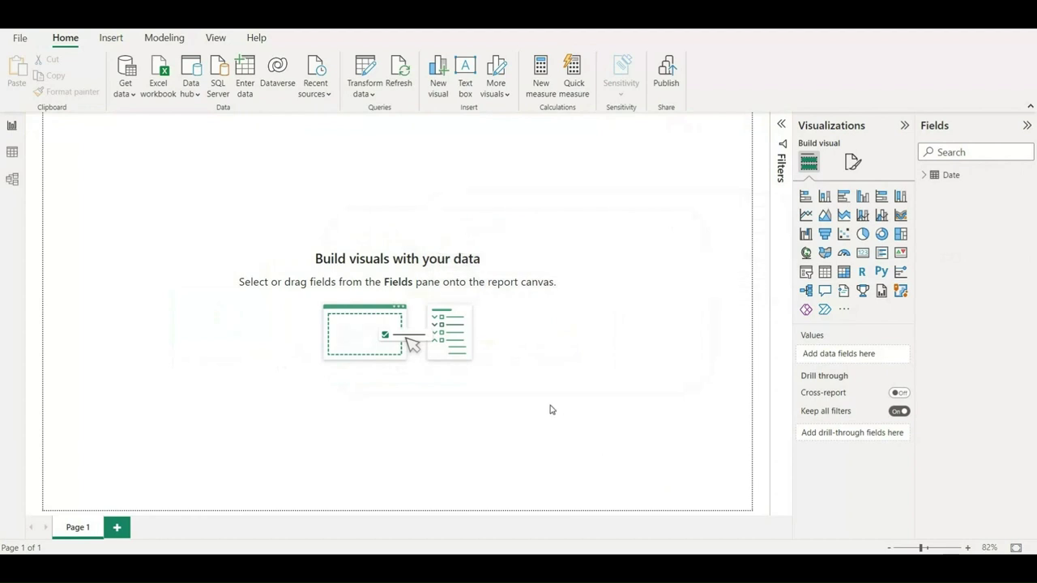
- Import the Products table from Products Table.xlsx
{"action": "left_click", "coordinate": [158, 85]}
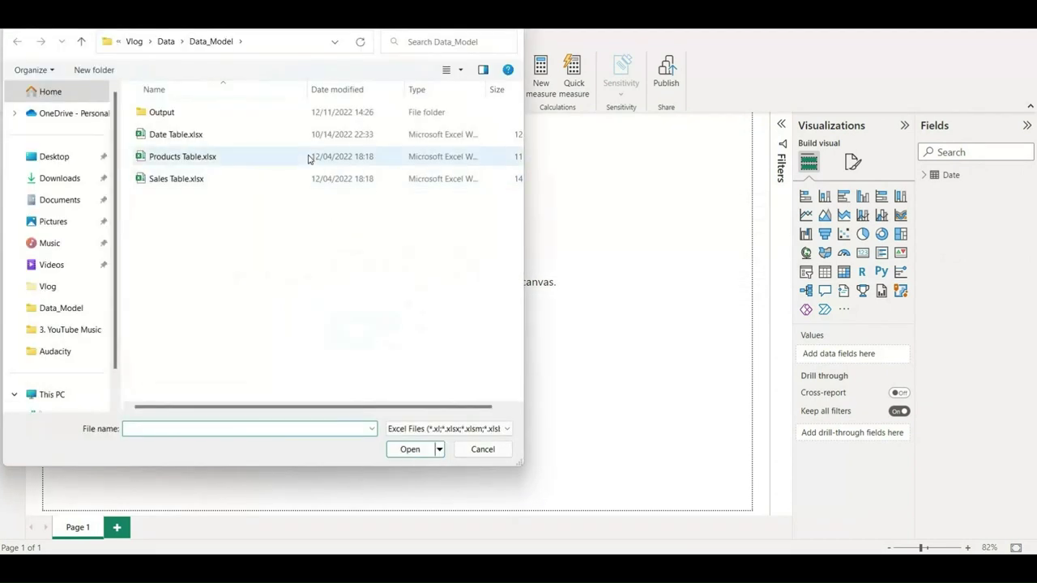
{"action": "double_click", "coordinate": [308, 159]}
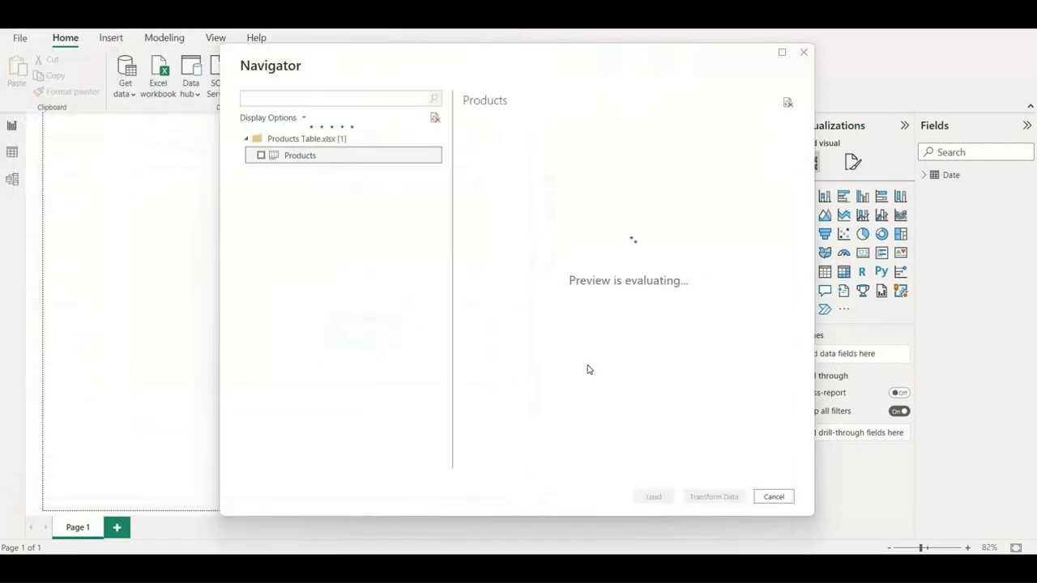
{"action": "left_click", "coordinate": [260, 155]}
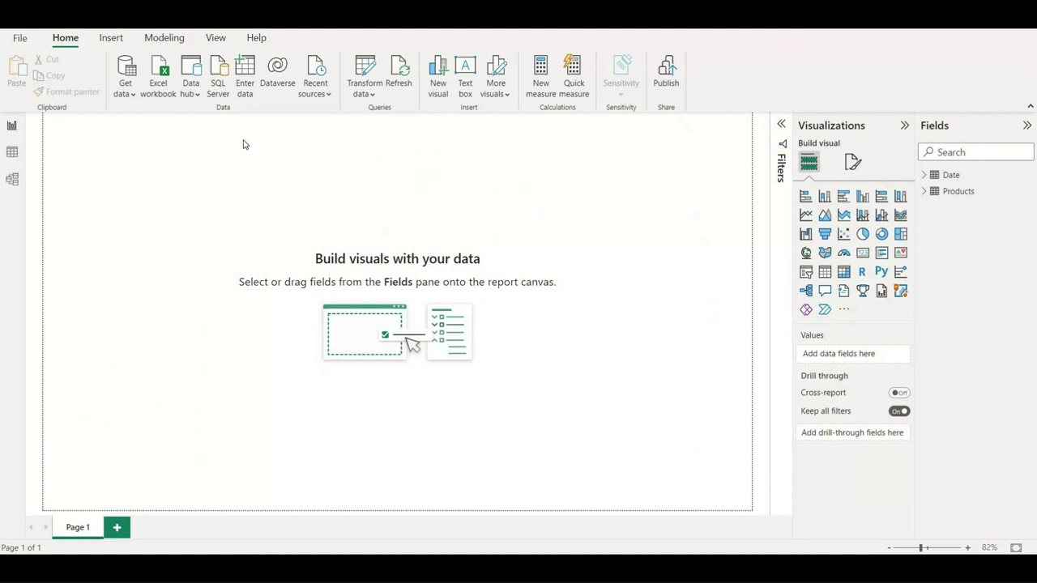
- Import and load the Sales table from Sales Table.xlsx
{"action": "left_click", "coordinate": [166, 88]}
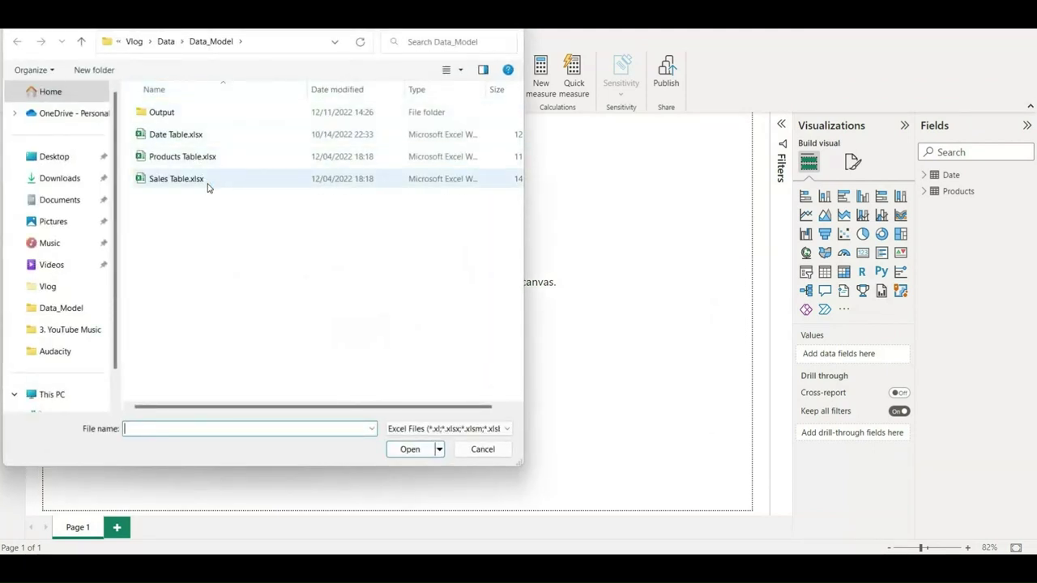
{"action": "double_click", "coordinate": [208, 186]}
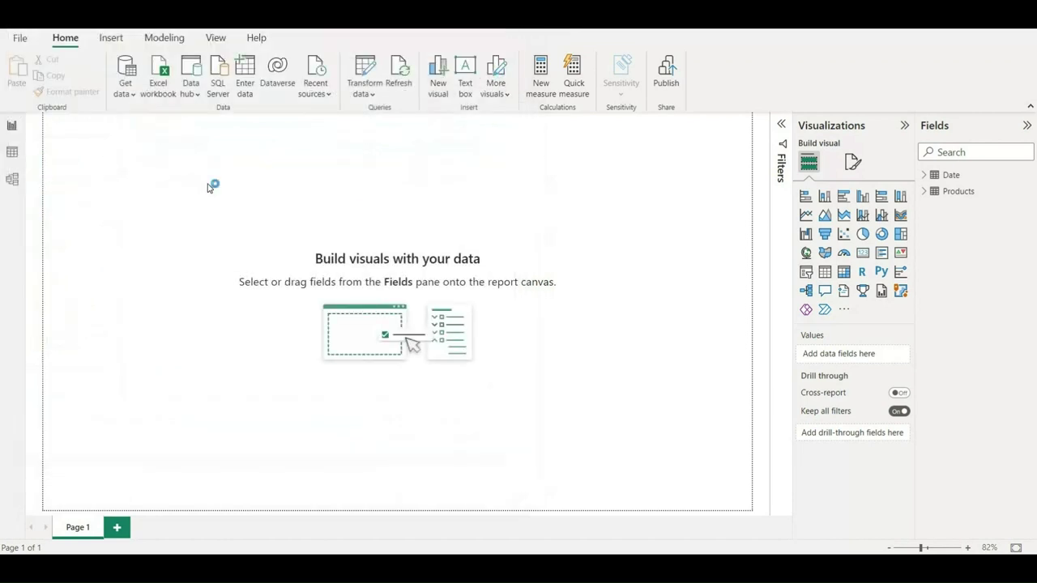
{"action": "left_click", "coordinate": [261, 156]}
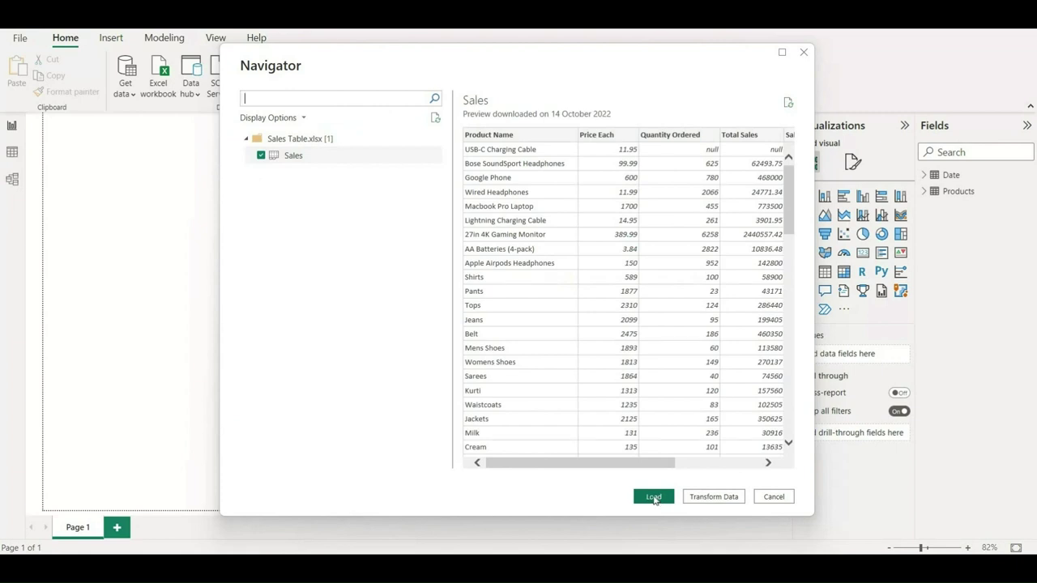
{"action": "left_click", "coordinate": [653, 497]}
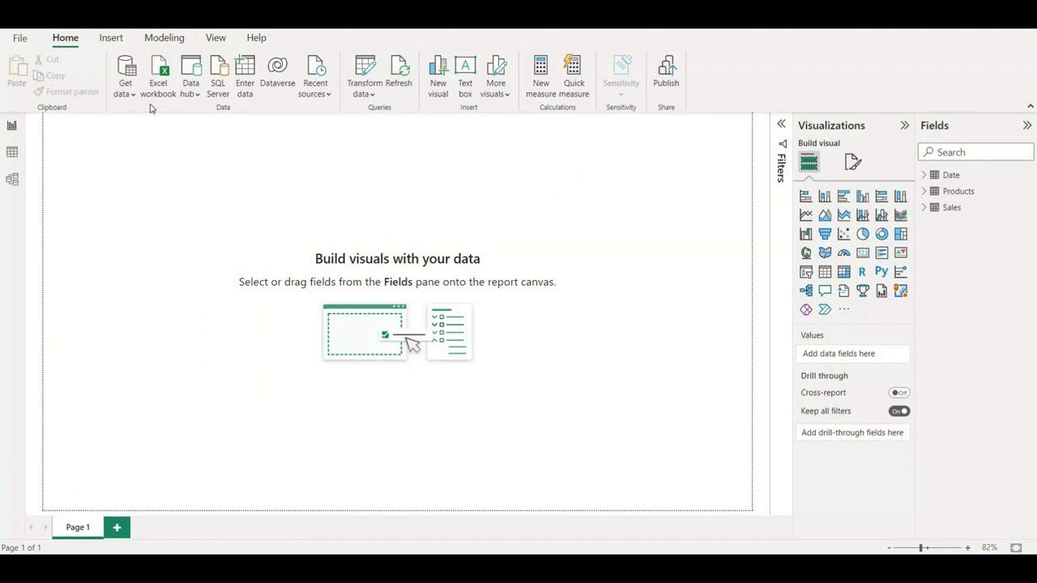
- In Data view, inspect the Products and Sales table rows
{"action": "left_click", "coordinate": [12, 152]}
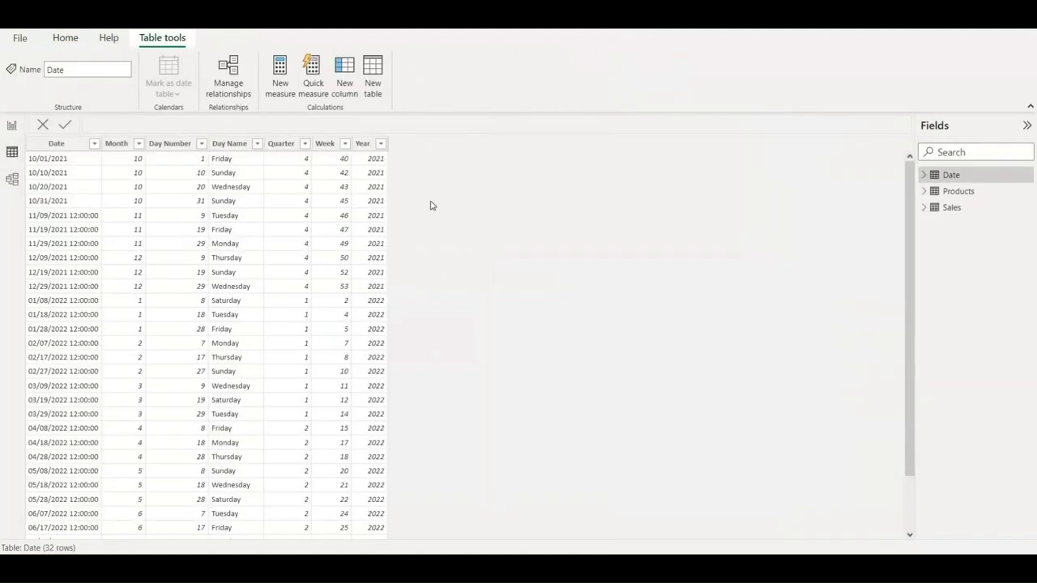
{"action": "left_click", "coordinate": [956, 195]}
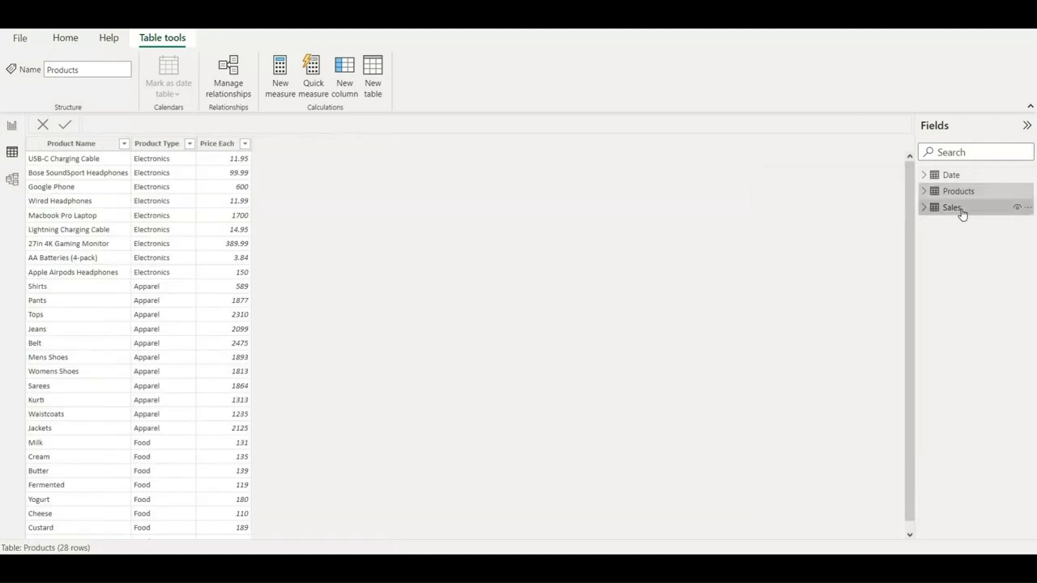
{"action": "left_click", "coordinate": [956, 209]}
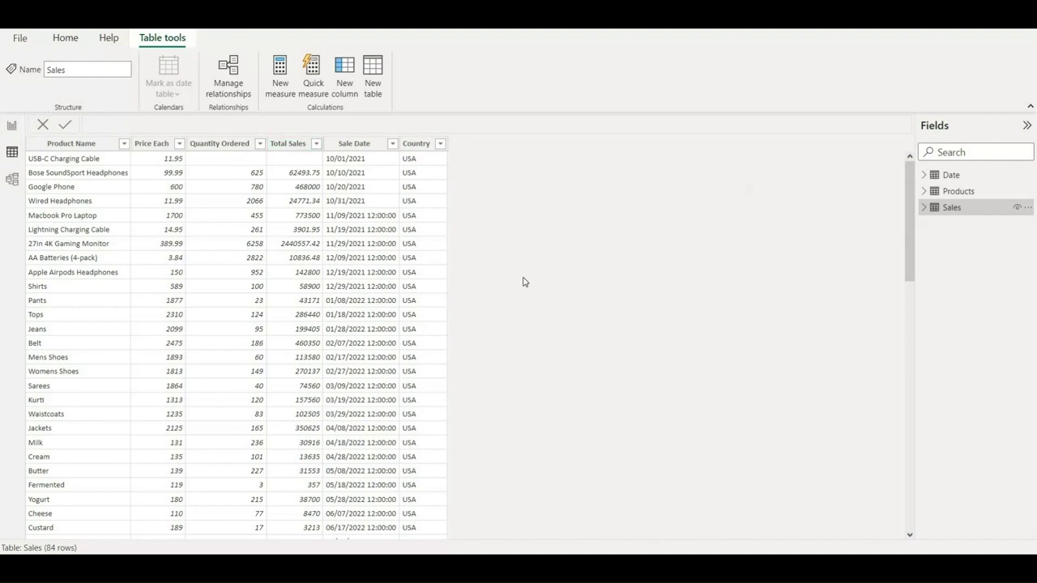
{"action": "left_click_drag", "start_coordinate": [913, 259], "coordinate": [192, 176]}
- In Model view, hide Properties and rearrange the Products, Sales and Date table cards
{"action": "left_click", "coordinate": [12, 180]}
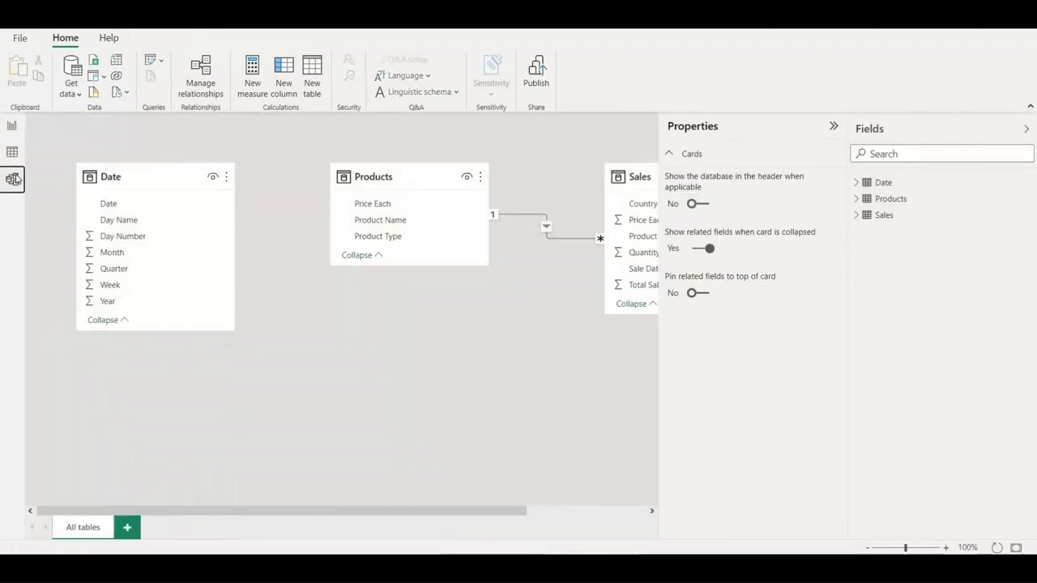
{"action": "left_click", "coordinate": [834, 127]}
{"action": "left_click_drag", "start_coordinate": [669, 176], "coordinate": [408, 370]}
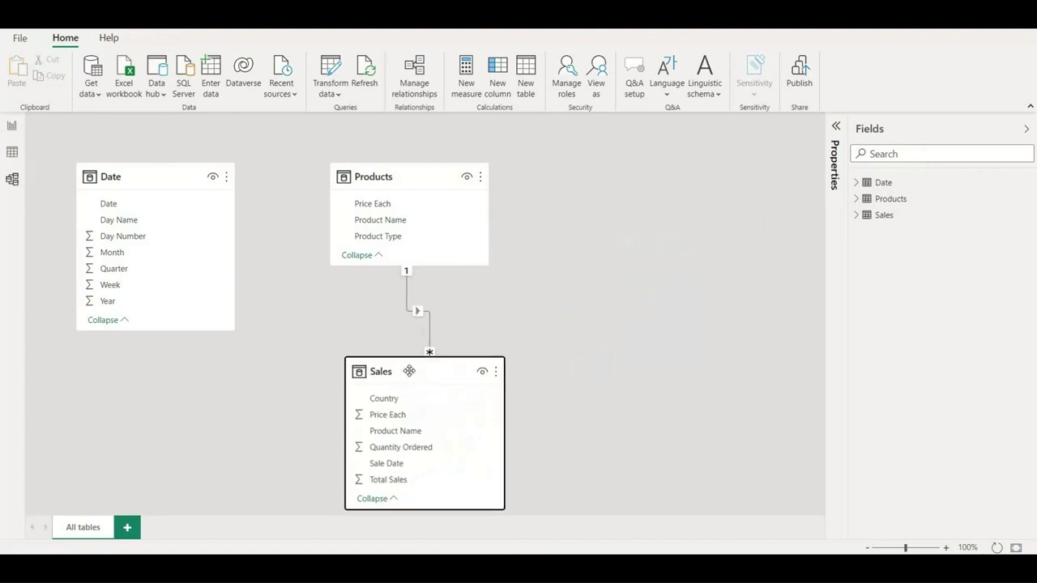
{"action": "left_click_drag", "start_coordinate": [165, 176], "coordinate": [163, 334]}
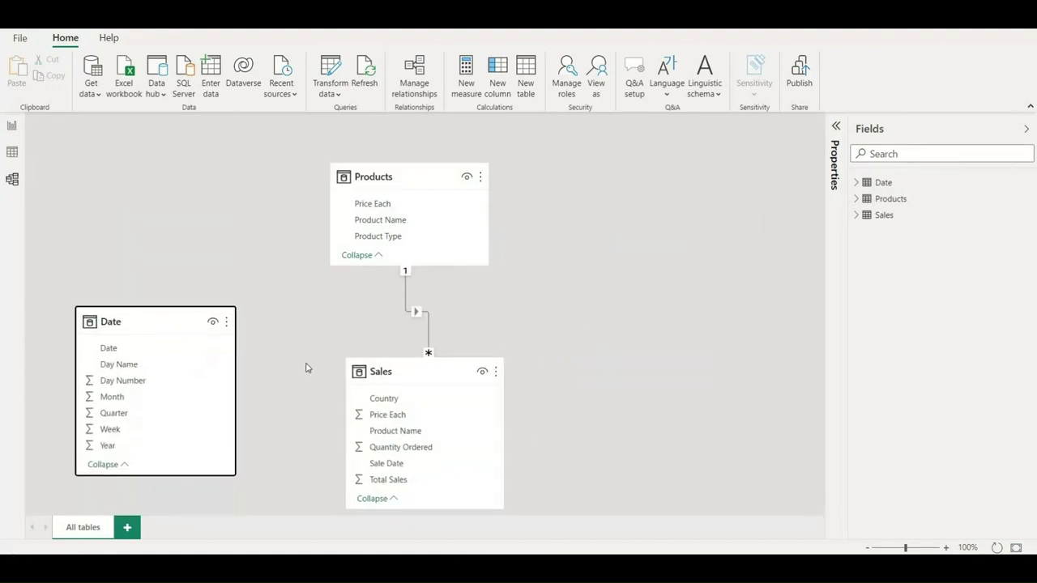
{"action": "left_click_drag", "start_coordinate": [422, 365], "coordinate": [454, 301]}
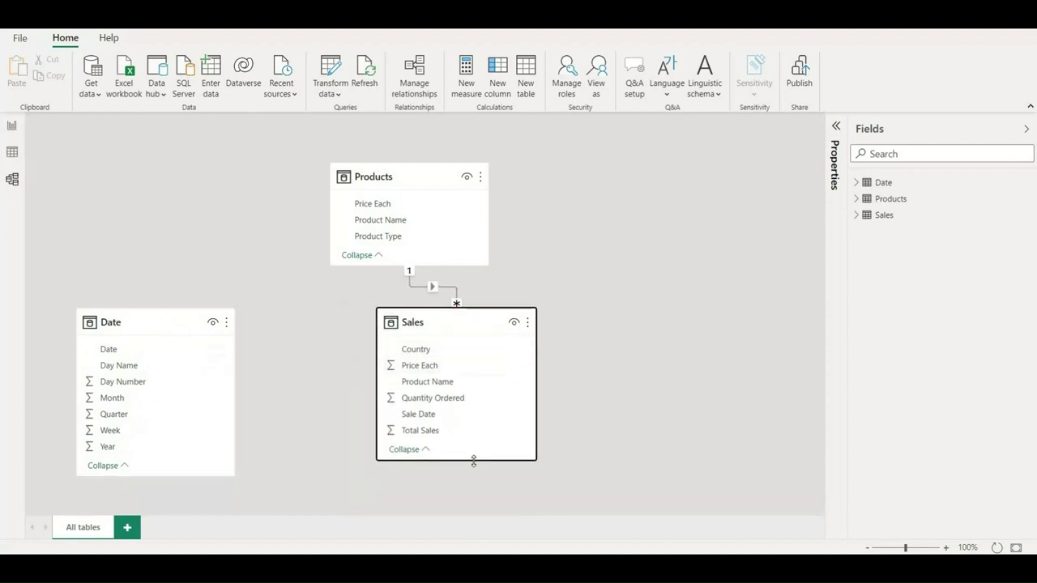
{"action": "left_click_drag", "start_coordinate": [473, 468], "coordinate": [473, 479]}
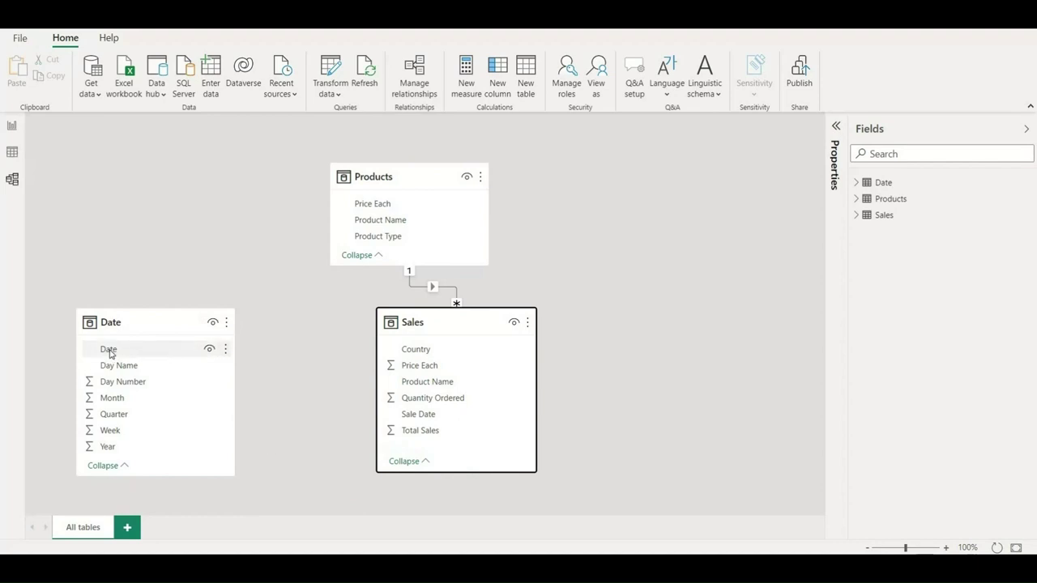
- Relate Date[Date] to Sales[Sale Date] and place the Date card beside Sales
{"action": "left_click_drag", "start_coordinate": [110, 353], "coordinate": [409, 418]}
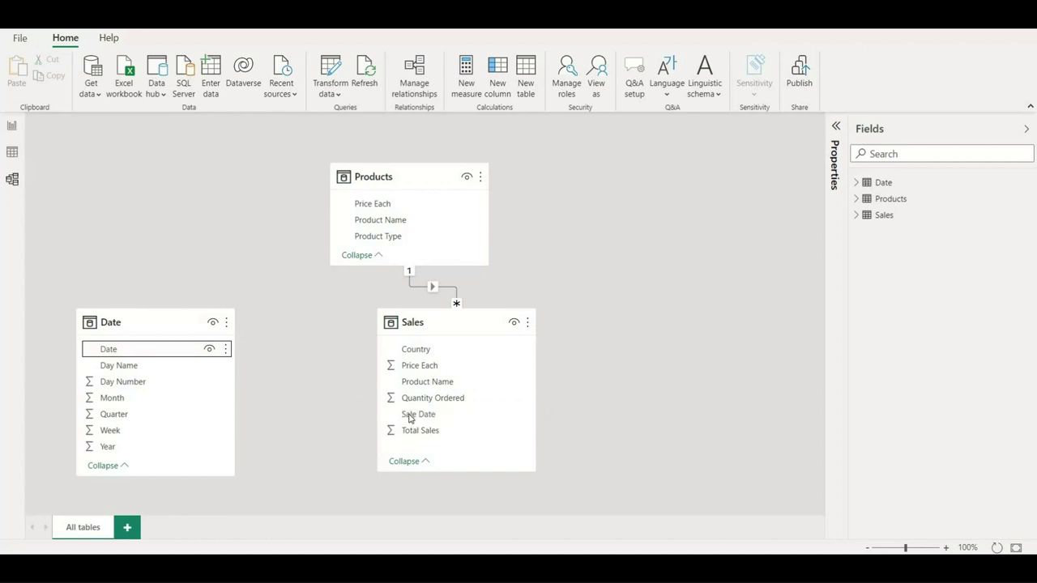
{"action": "left_click", "coordinate": [132, 318]}
{"action": "left_click_drag", "start_coordinate": [113, 255], "coordinate": [113, 245]}
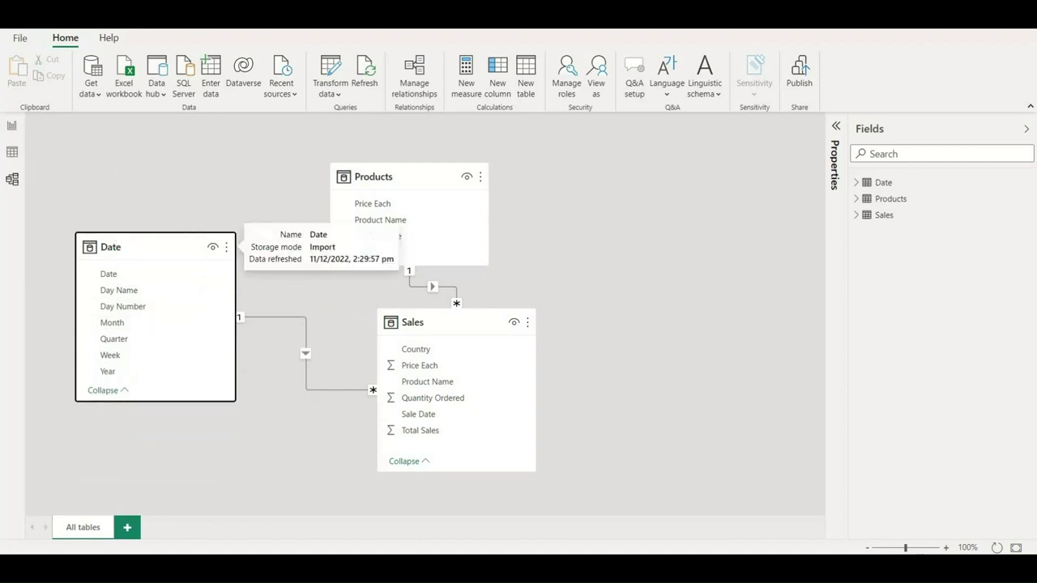
- On the report page, expand the Date, Products and Sales fields and add a matrix visual
{"action": "left_click", "coordinate": [12, 125]}
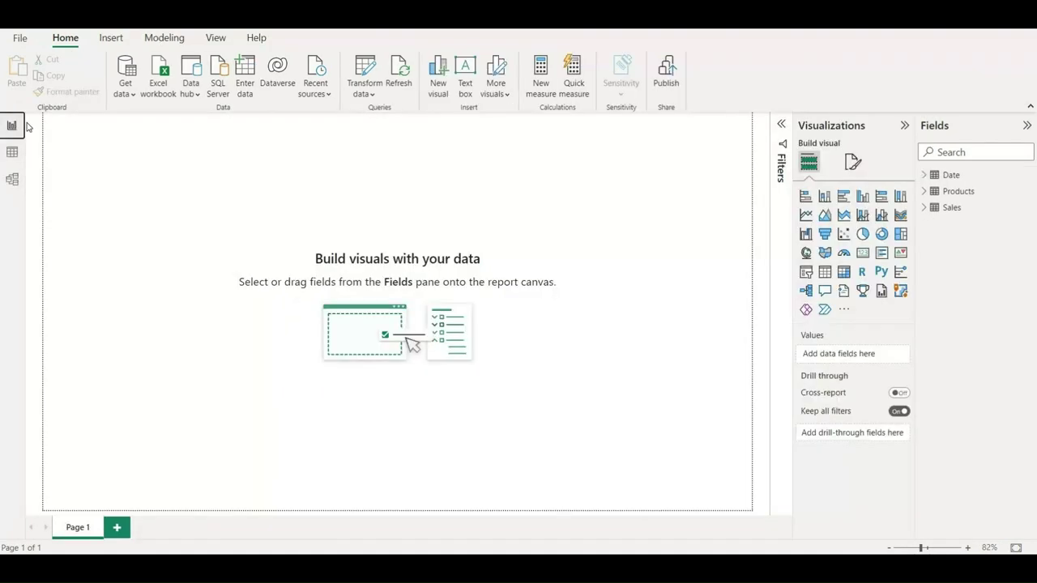
{"action": "left_click", "coordinate": [924, 175]}
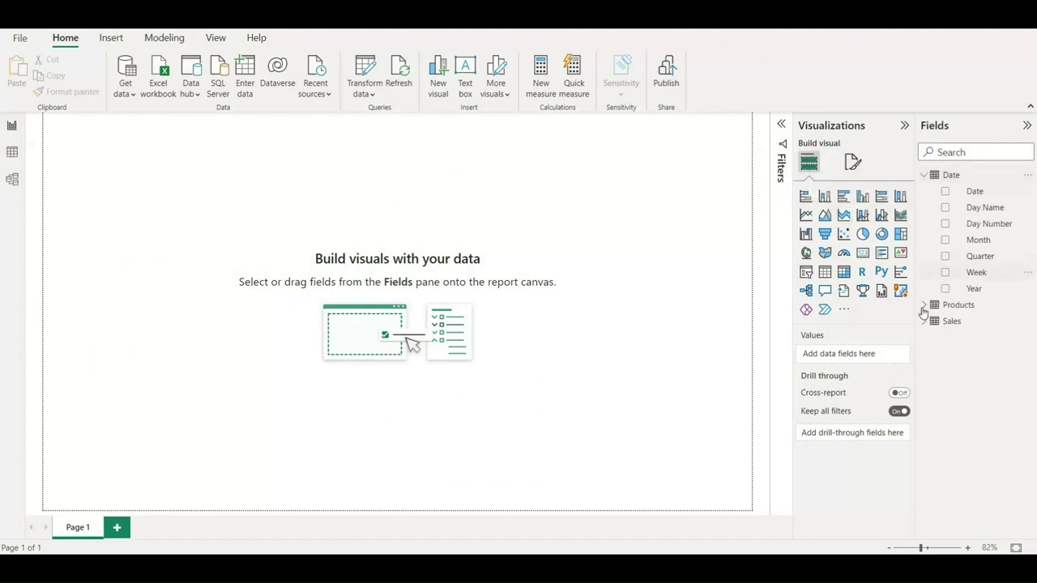
{"action": "left_click", "coordinate": [924, 308]}
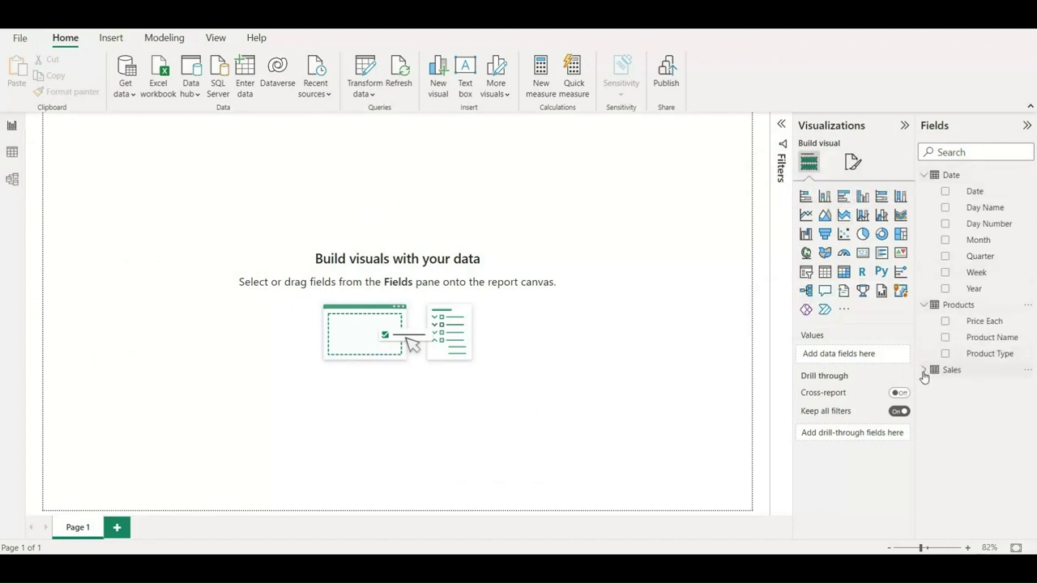
{"action": "left_click", "coordinate": [924, 371]}
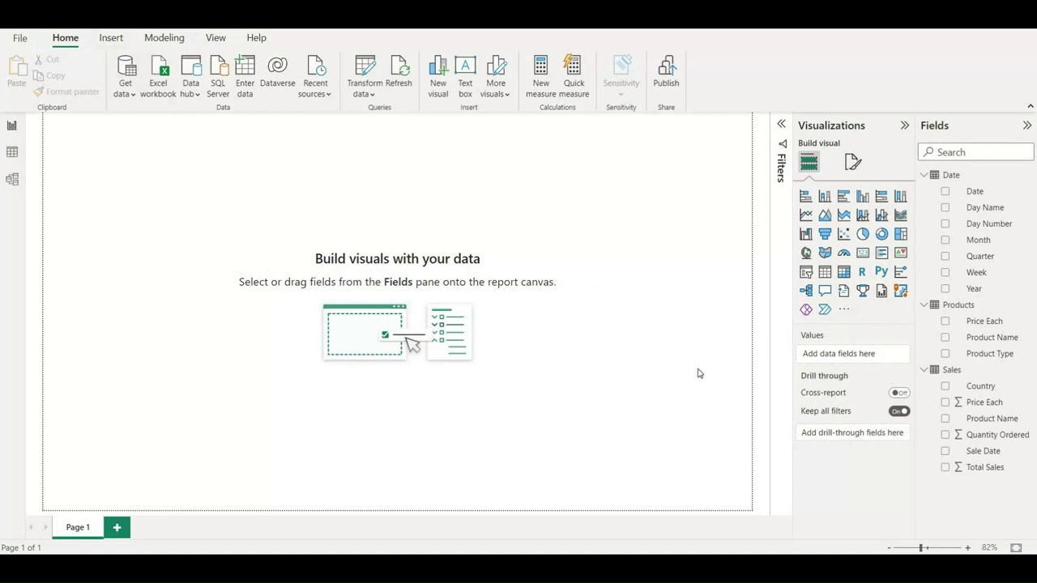
{"action": "left_click", "coordinate": [844, 273]}
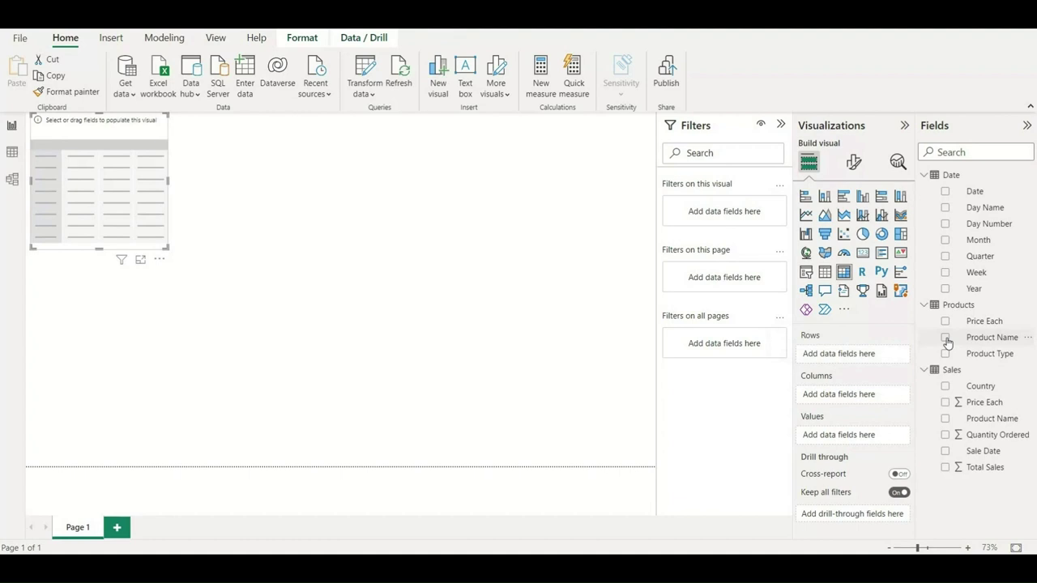
- Fill the matrix with Product Name rows and Total Sales twice, enlarging the visual
{"action": "left_click", "coordinate": [945, 338]}
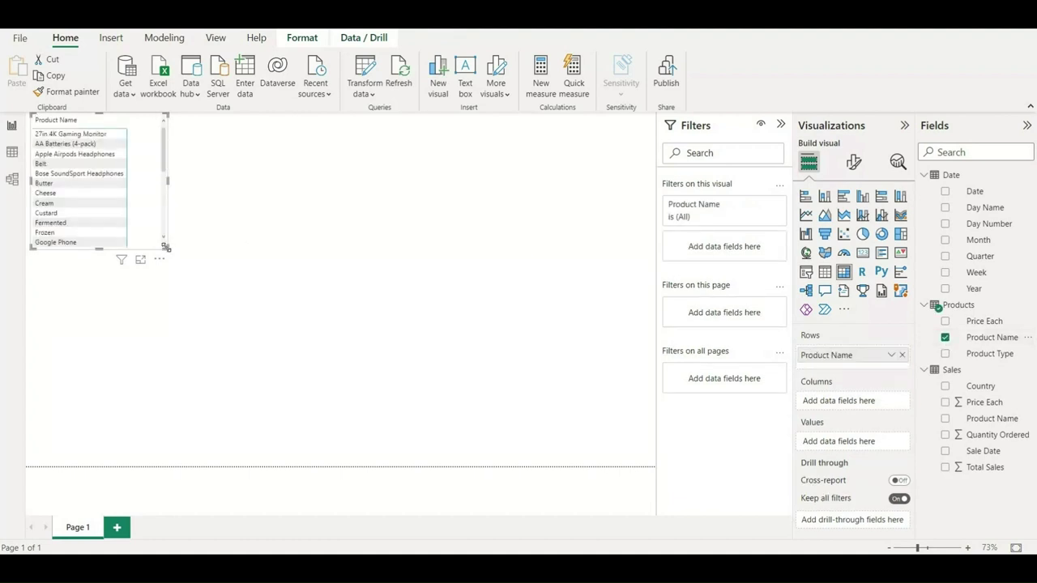
{"action": "left_click_drag", "start_coordinate": [178, 257], "coordinate": [298, 362]}
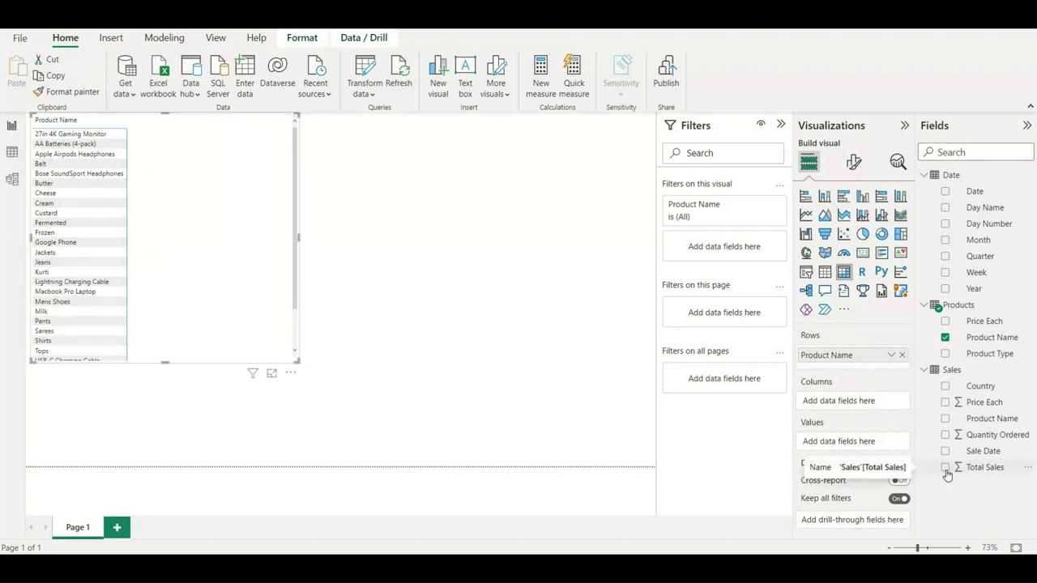
{"action": "left_click", "coordinate": [945, 468]}
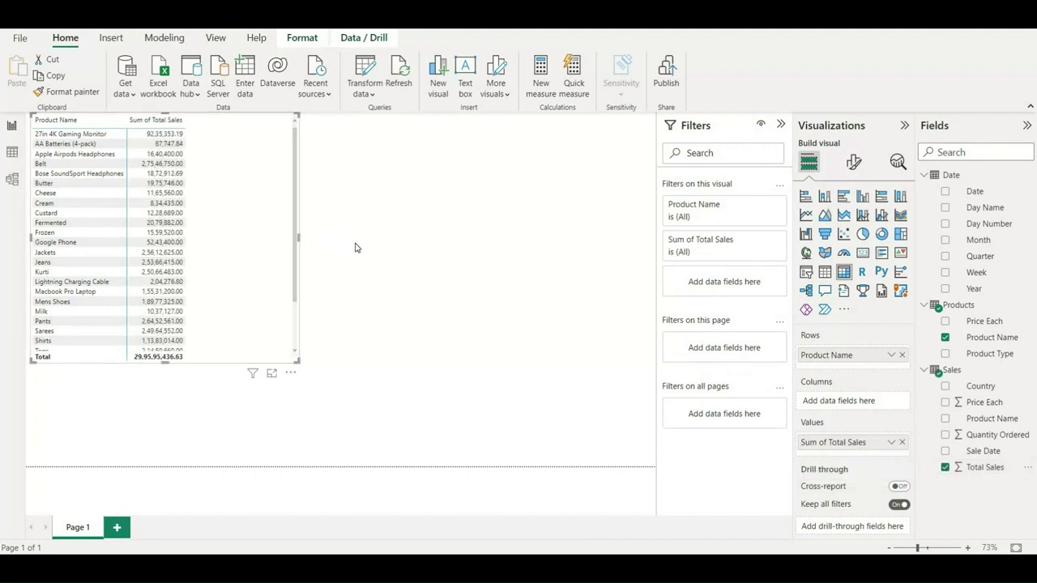
{"action": "left_click_drag", "start_coordinate": [298, 237], "coordinate": [355, 248]}
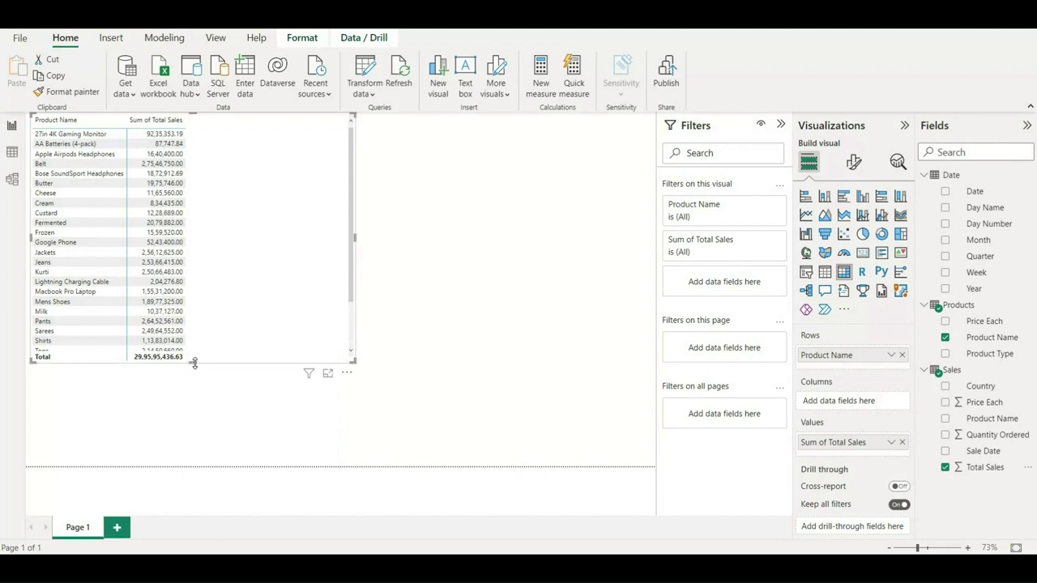
{"action": "left_click_drag", "start_coordinate": [195, 361], "coordinate": [204, 404]}
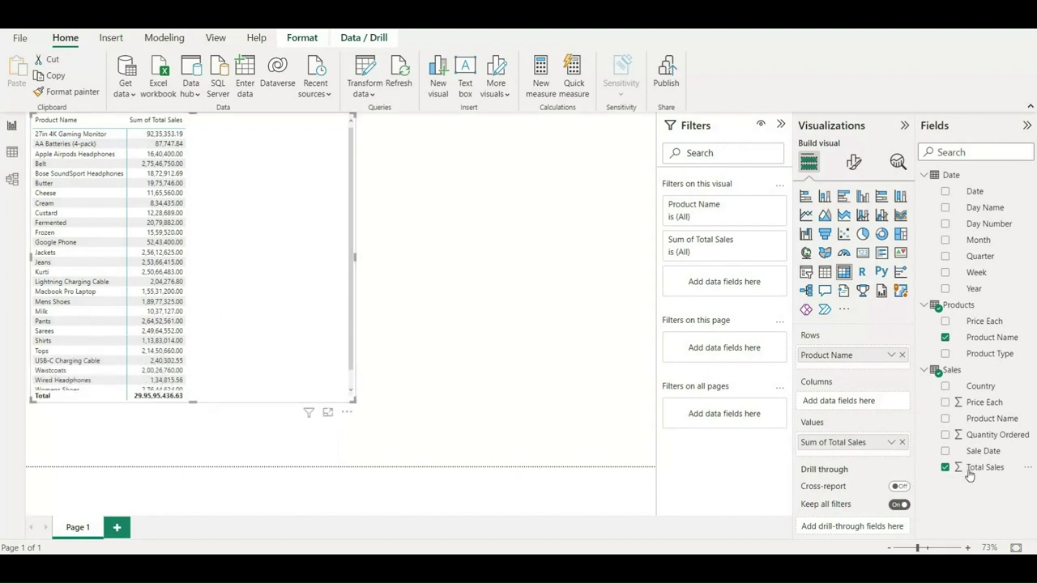
{"action": "left_click_drag", "start_coordinate": [977, 473], "coordinate": [855, 457]}
{"action": "left_click_drag", "start_coordinate": [853, 453], "coordinate": [851, 456]}
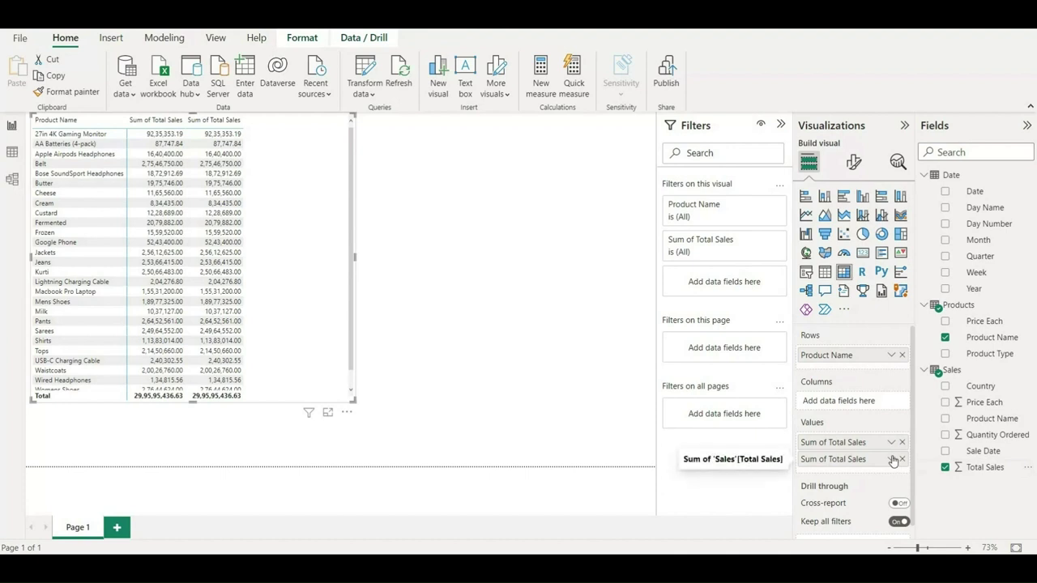
- Show the second Sum of Total Sales as Percent of grand total
{"action": "left_click", "coordinate": [891, 459]}
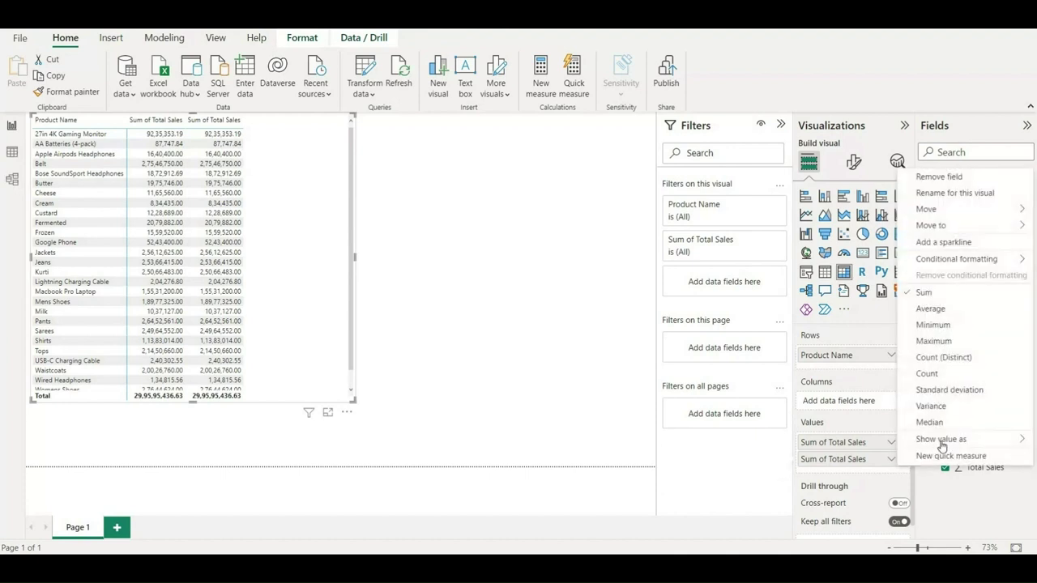
{"action": "mouse_move", "coordinate": [943, 442]}
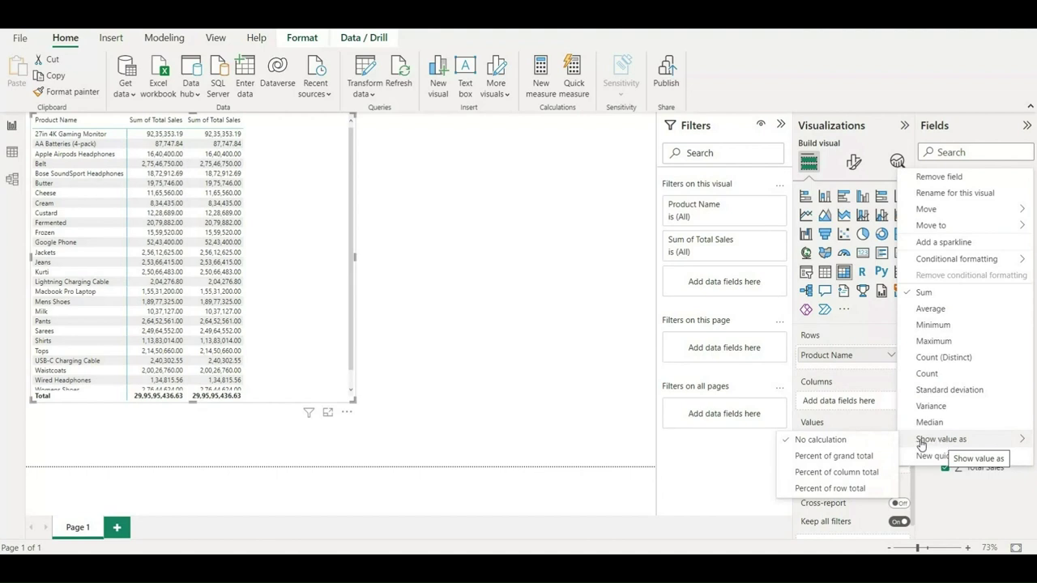
{"action": "left_click", "coordinate": [872, 460]}
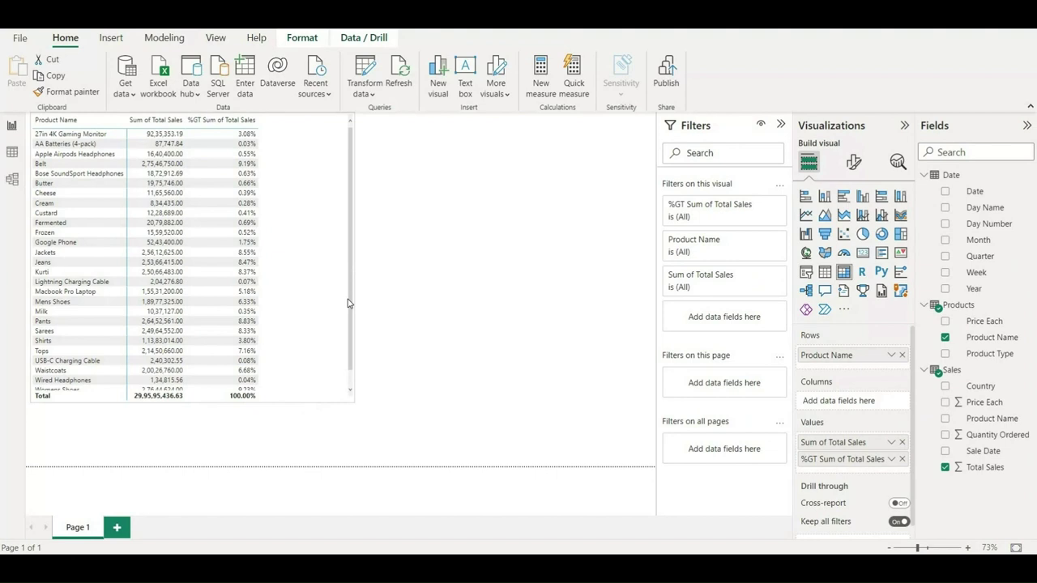
- Widen the table visual, then select Sales Table.xlsx in the Data_Model folder
{"action": "scroll", "coordinate": [347, 346], "scroll_direction": "down", "scroll_amount": 1}
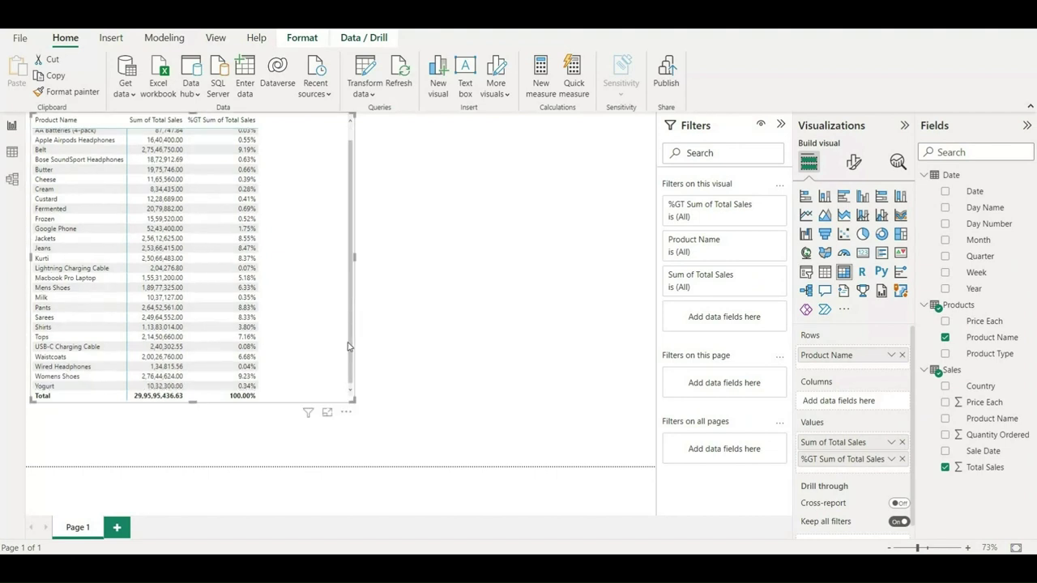
{"action": "scroll", "coordinate": [355, 285], "scroll_direction": "up", "scroll_amount": 1}
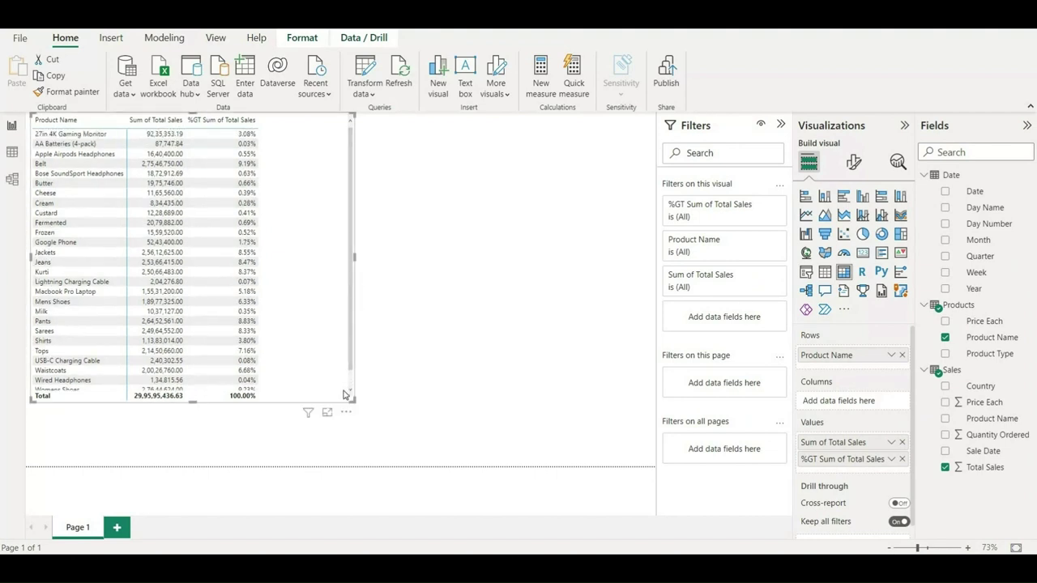
{"action": "key", "text": "ctrl+z"}
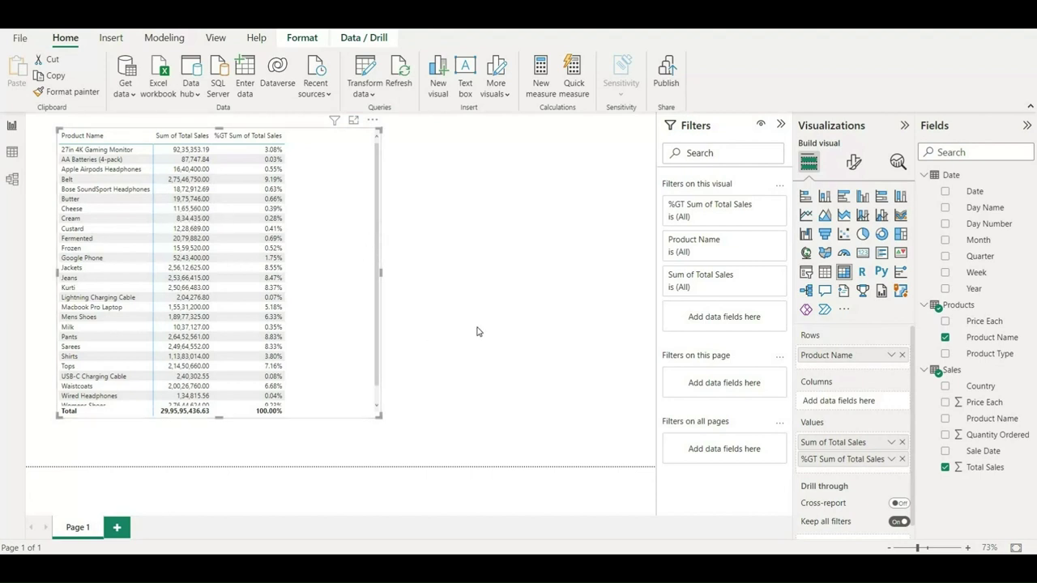
{"action": "left_click_drag", "start_coordinate": [383, 272], "coordinate": [523, 285]}
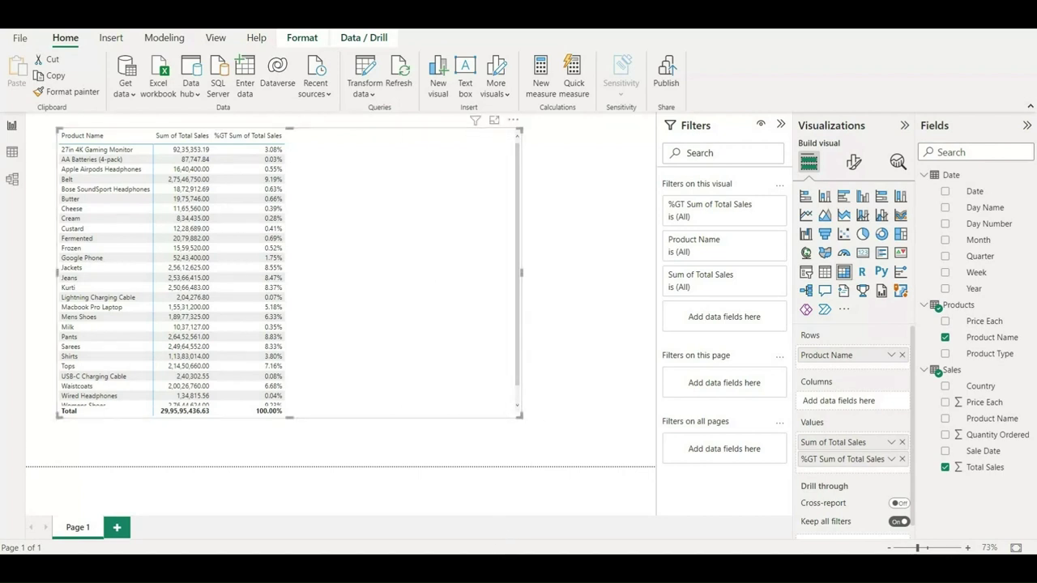
{"action": "key", "text": "alt+Tab"}
{"action": "left_click", "coordinate": [264, 254]}
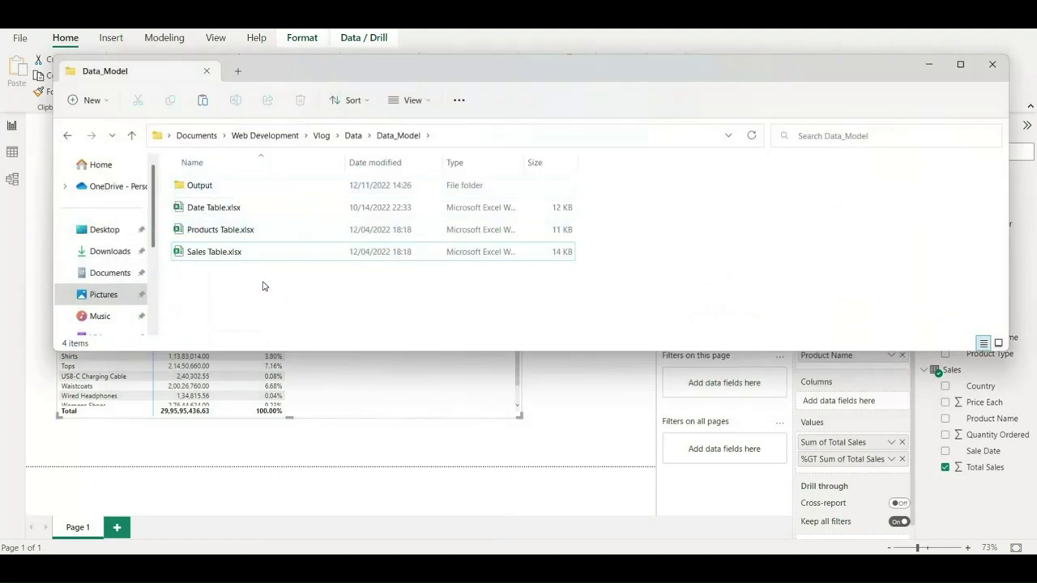
- Paste a copy of Sales Table.xlsx and rename it 'Percentage of GT_Sales Table - Copy.xlsx'
{"action": "key", "text": "ctrl+v"}
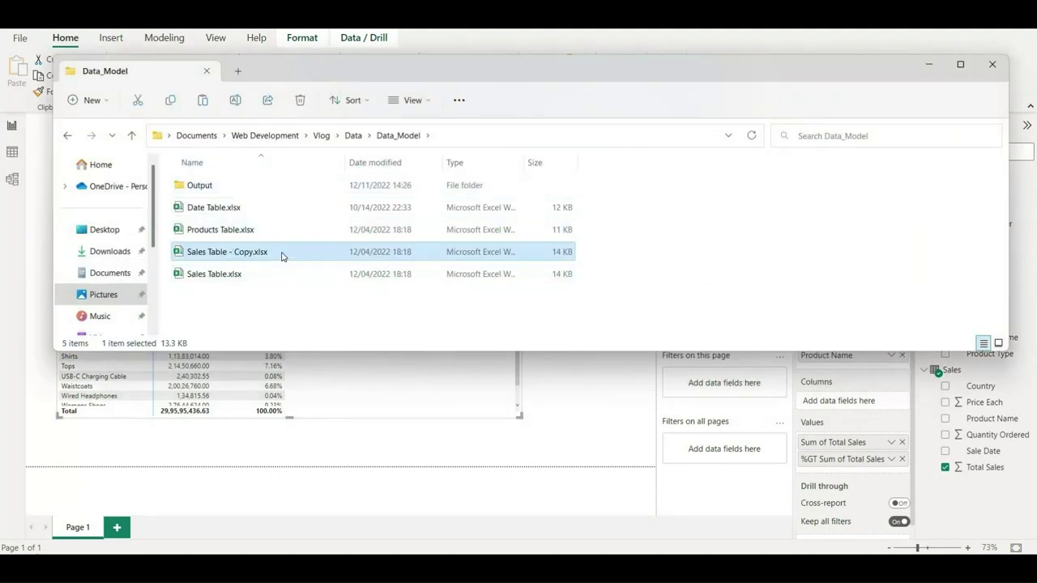
{"action": "left_click", "coordinate": [236, 101]}
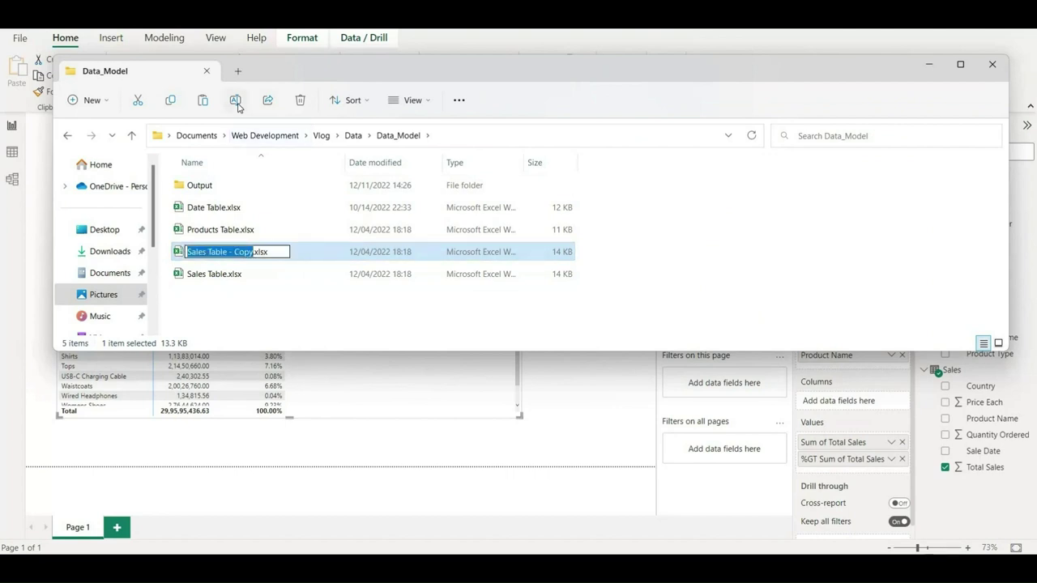
{"action": "key", "text": "Home"}
{"action": "type", "text": "P"}
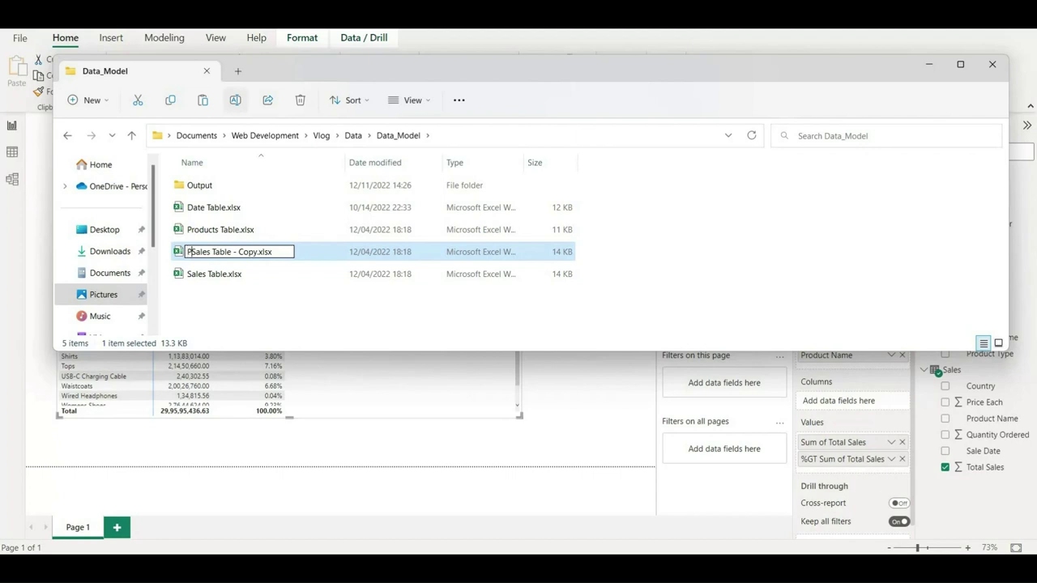
{"action": "type", "text": "ercentage"}
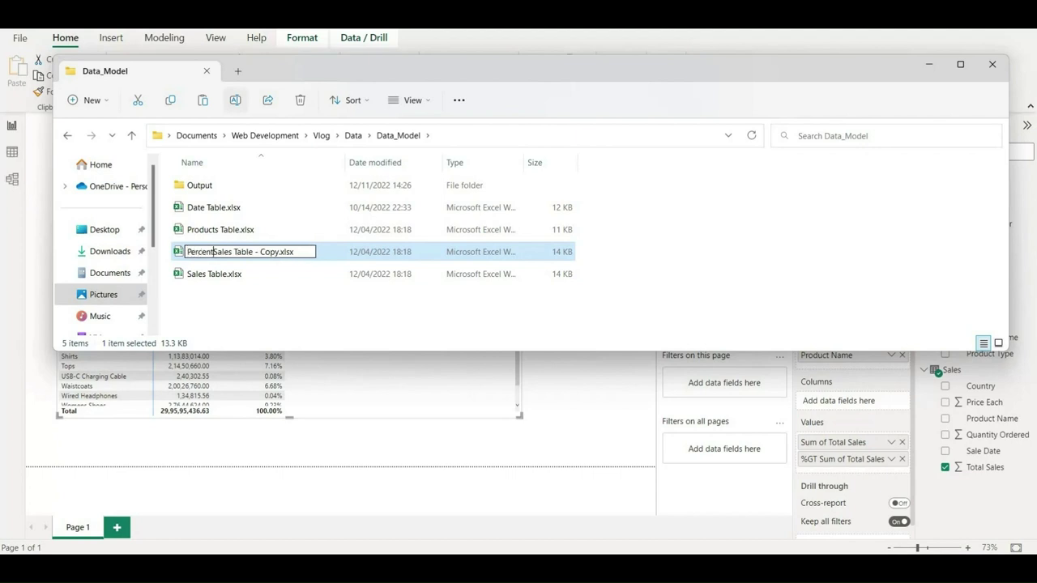
{"action": "type", "text": " of GT_Sales Table "}
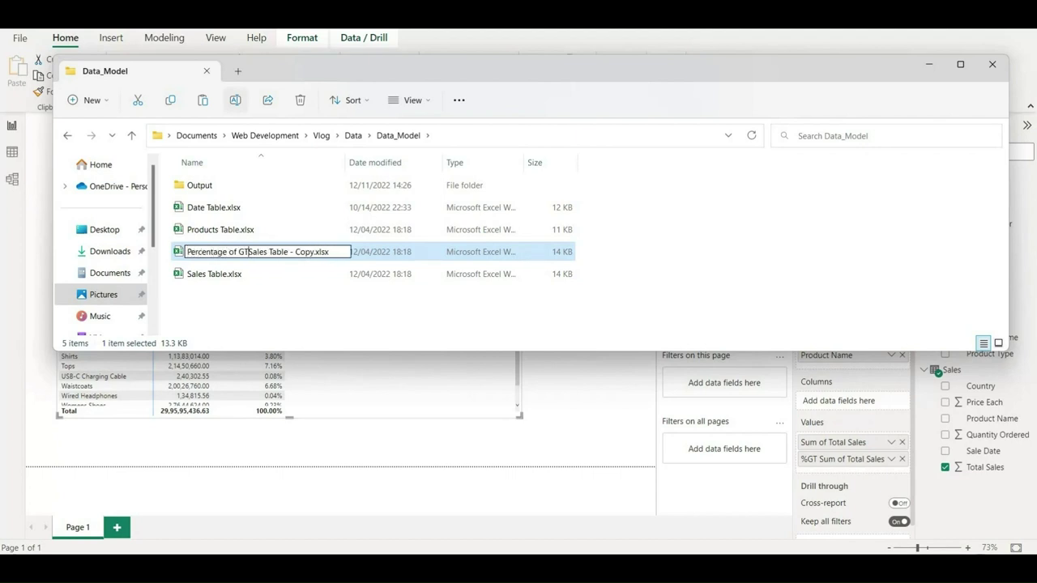
{"action": "type", "text": "-"}
{"action": "key", "text": "BackSpace"}
{"action": "type", "text": "_"}
{"action": "key", "text": "Return"}
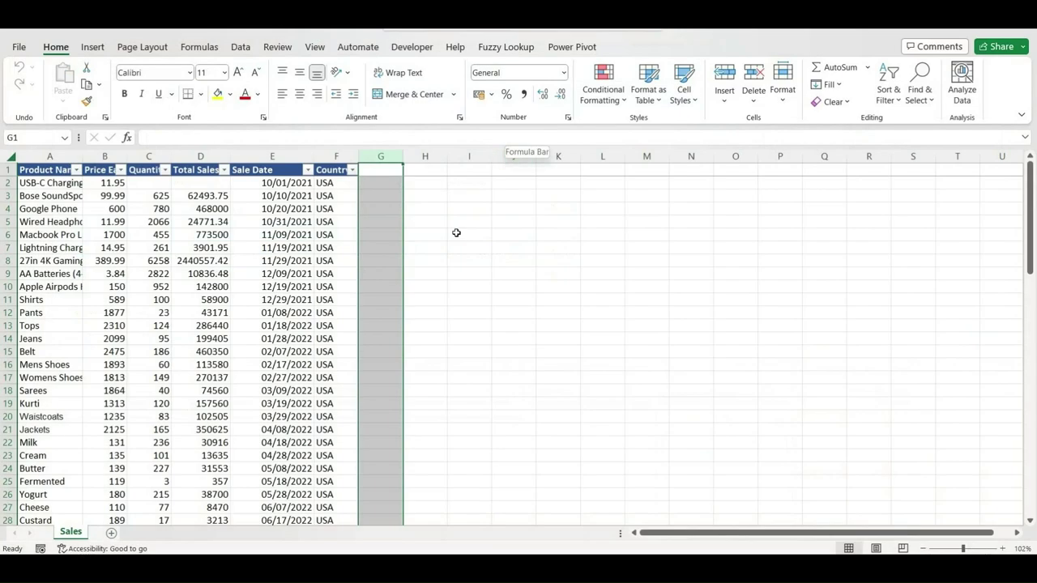
- Enter the header GT in cell G1 beside Country
{"action": "left_click", "coordinate": [275, 210]}
{"action": "key", "text": "ctrl+Up"}
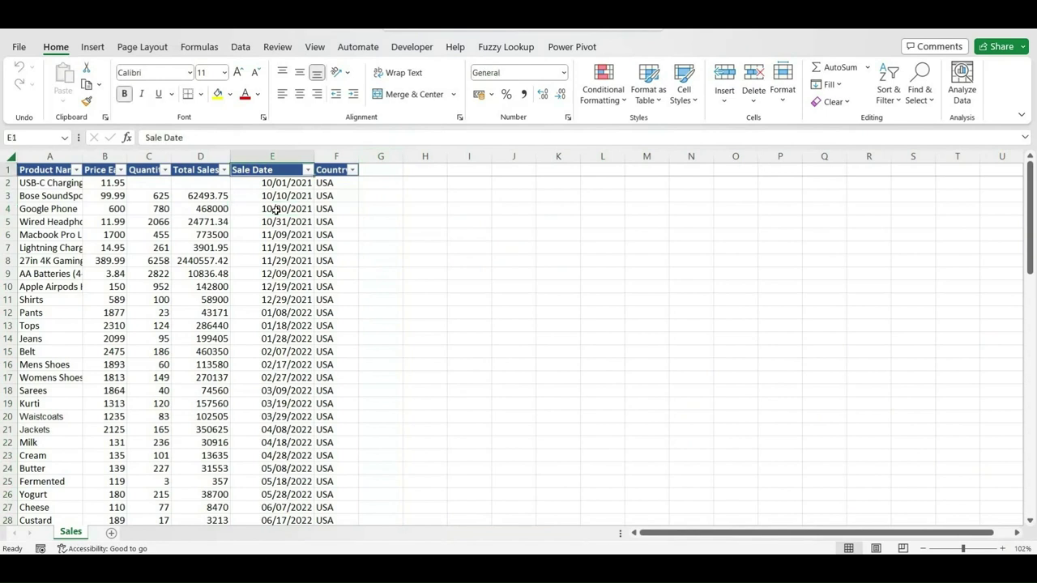
{"action": "key", "text": "Right"}
{"action": "key", "text": "Right"}
{"action": "key", "text": "ctrl+r"}
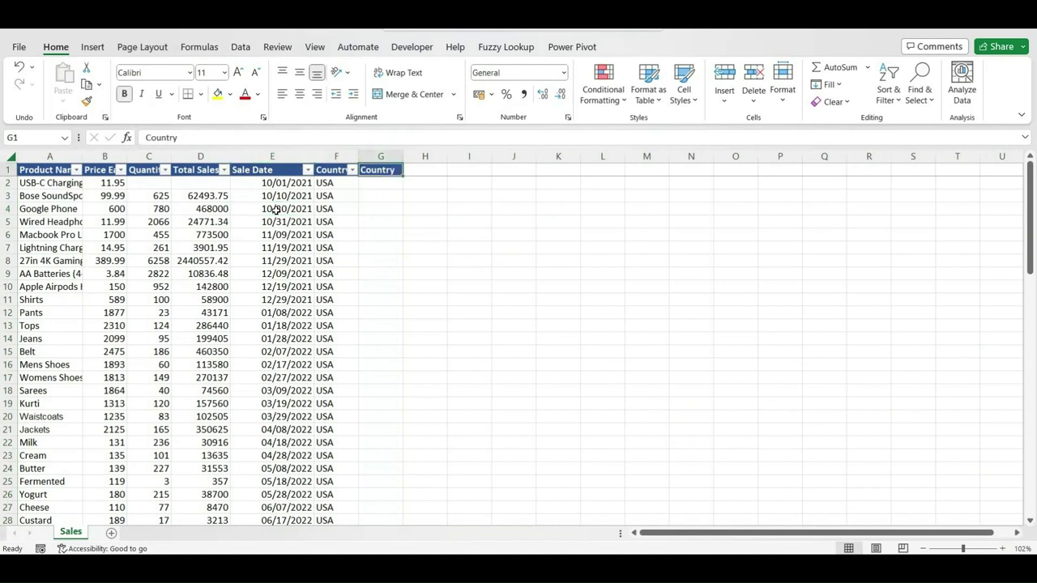
{"action": "type", "text": "GT"}
{"action": "key", "text": "ctrl+Return"}
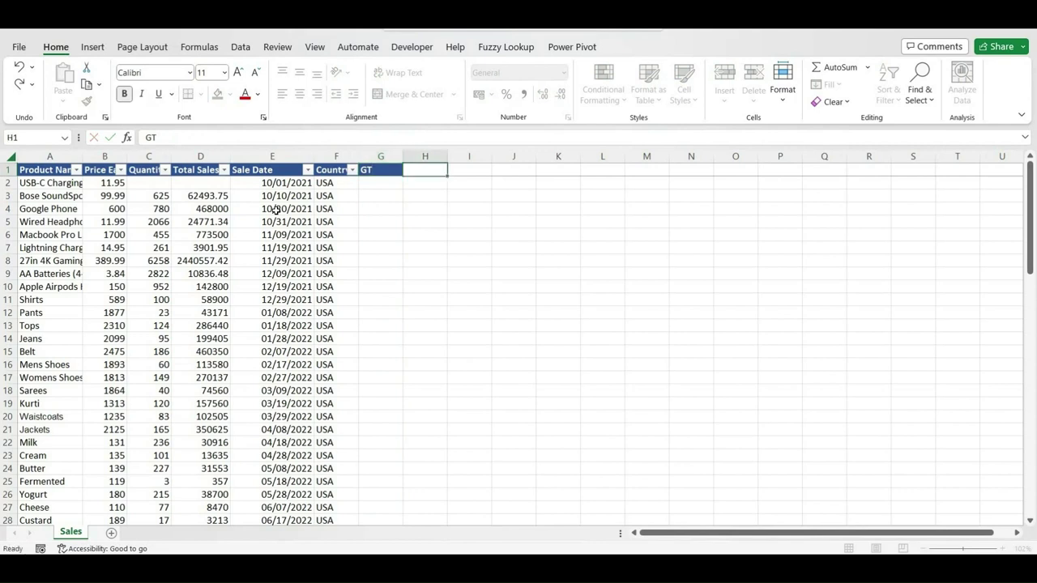
- Move to cell G2, the first data row under the GT header
{"action": "key", "text": "ctrl+shift+Left"}
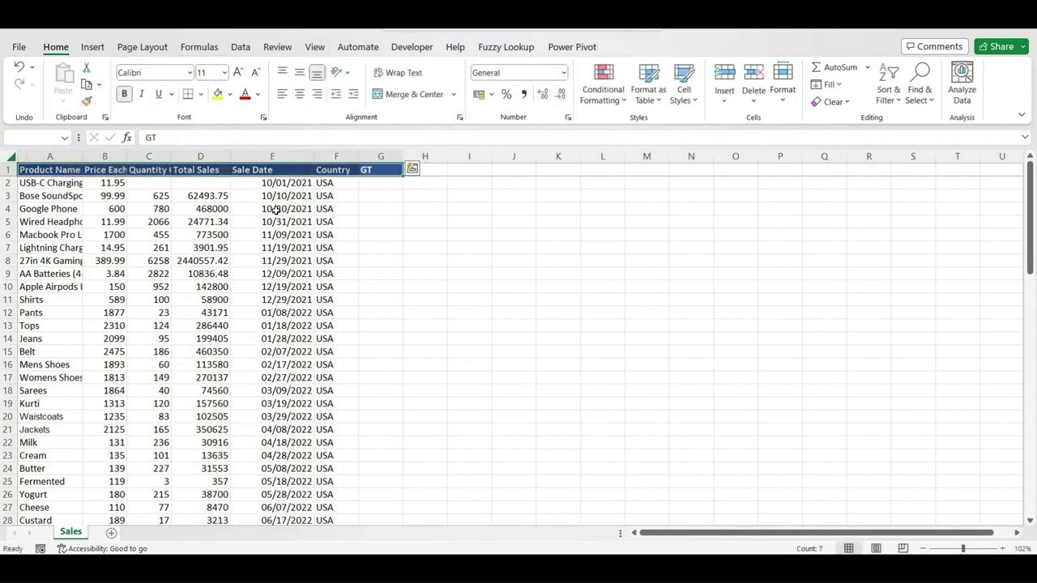
{"action": "key", "text": "ctrl+shift+Right"}
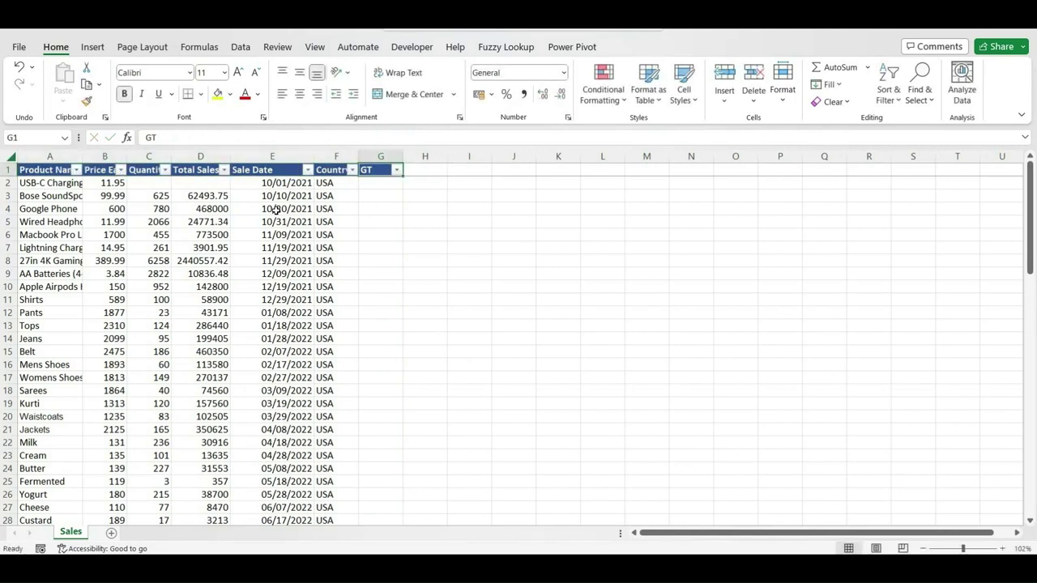
{"action": "key", "text": "Down"}
{"action": "key", "text": "Left"}
{"action": "key", "text": "Left"}
{"action": "key", "text": "Up"}
{"action": "key", "text": "Down"}
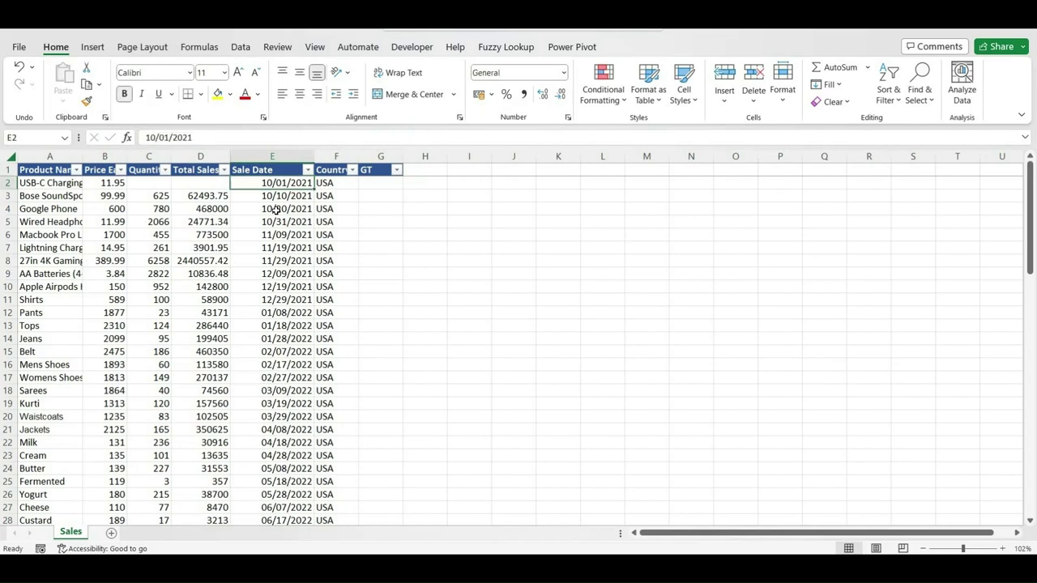
{"action": "key", "text": "Right"}
{"action": "key", "text": "Right"}
- Move to the empty cell D86 below the last Total Sales value
{"action": "key", "text": "Left"}
{"action": "key", "text": "Left"}
{"action": "key", "text": "Left"}
{"action": "key", "text": "Right"}
{"action": "key", "text": "ctrl+Down"}
{"action": "key", "text": "Left"}
{"action": "key", "text": "Down"}
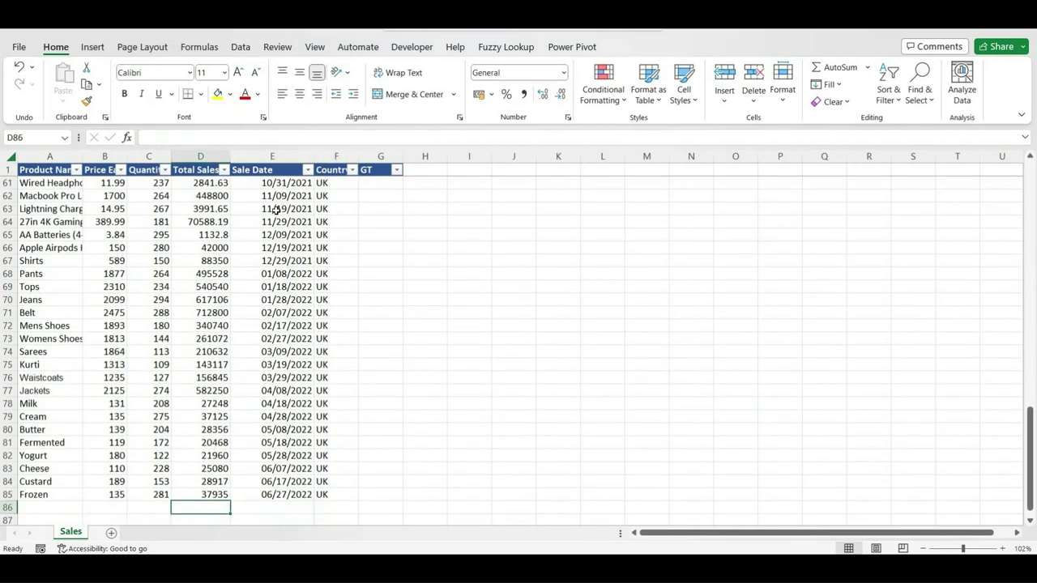
{"action": "key", "text": "Up"}
{"action": "key", "text": "Down"}
- Enter =SUM(D2:D85) in D86 as the Total Sales grand total
{"action": "type", "text": "="}
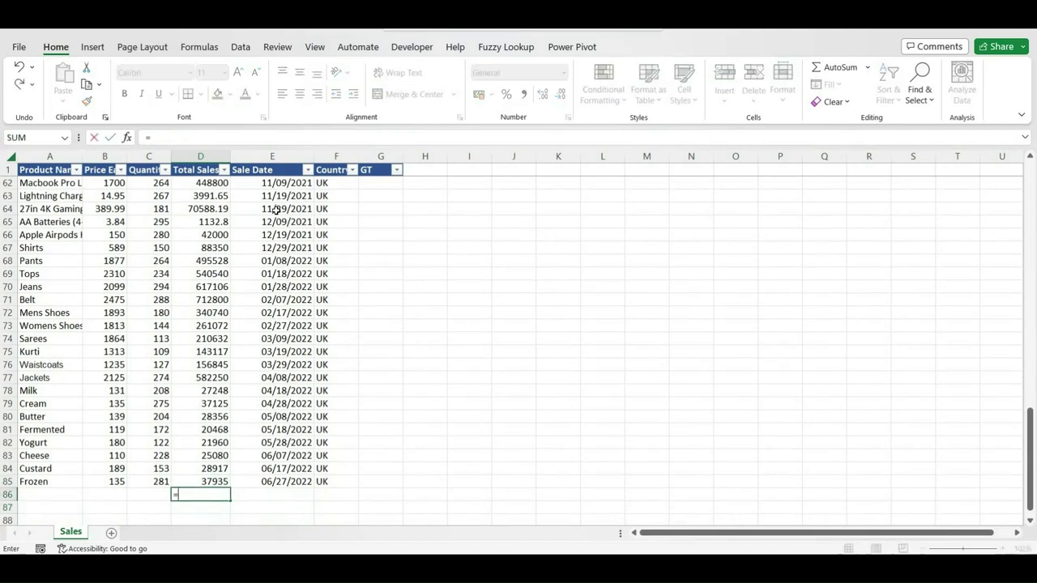
{"action": "type", "text": "sum"}
{"action": "key", "text": "Tab"}
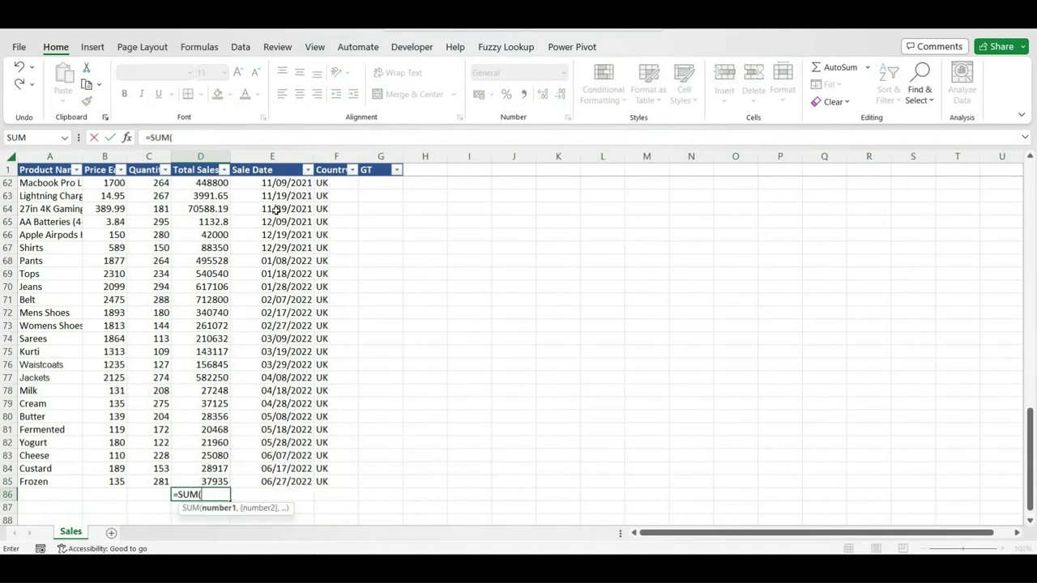
{"action": "key", "text": "Up"}
{"action": "key", "text": "ctrl+shift+Up"}
{"action": "key", "text": "shift+Down"}
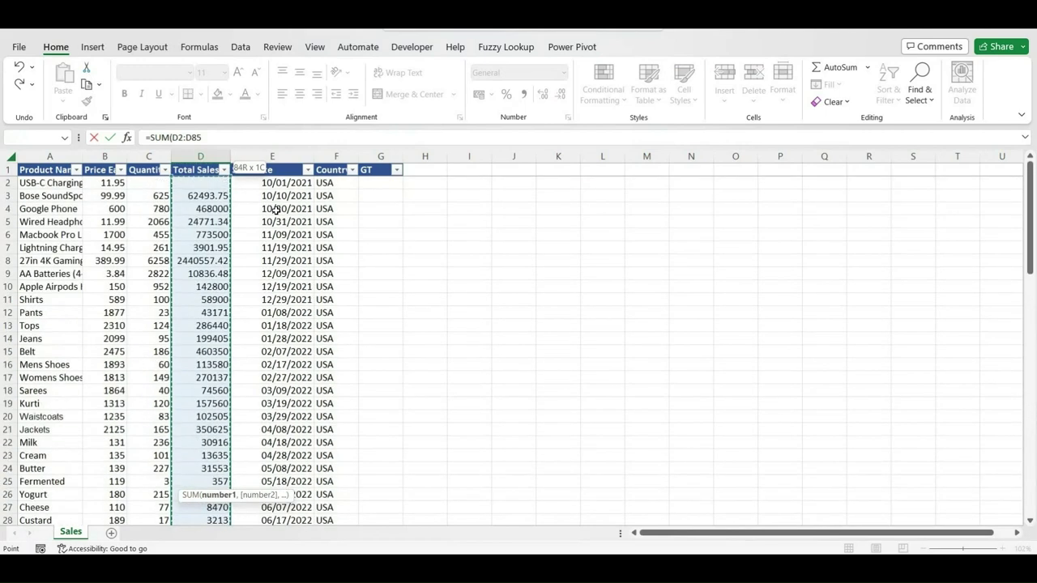
{"action": "left_click", "coordinate": [227, 133]}
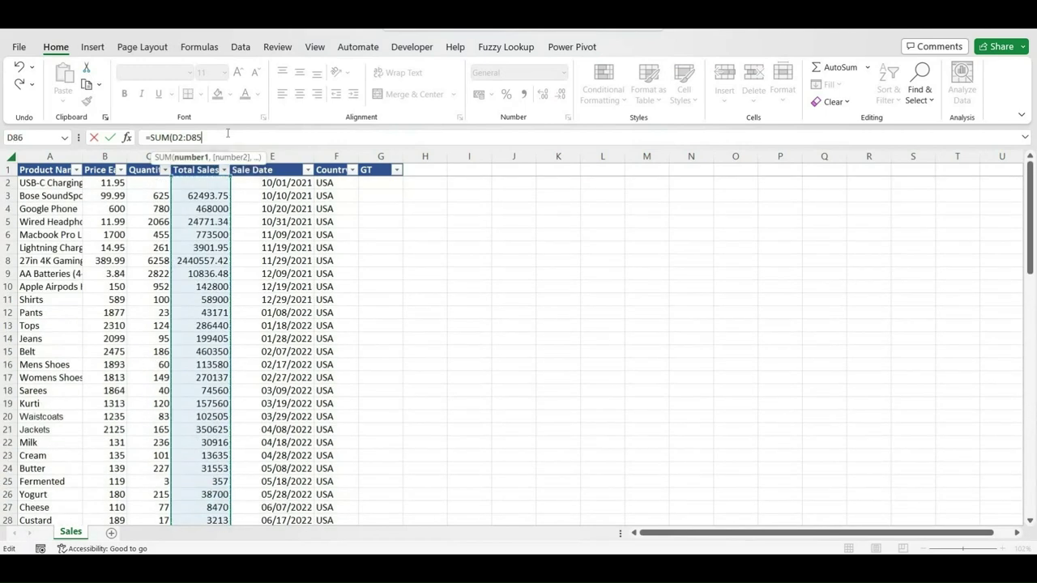
{"action": "type", "text": ")"}
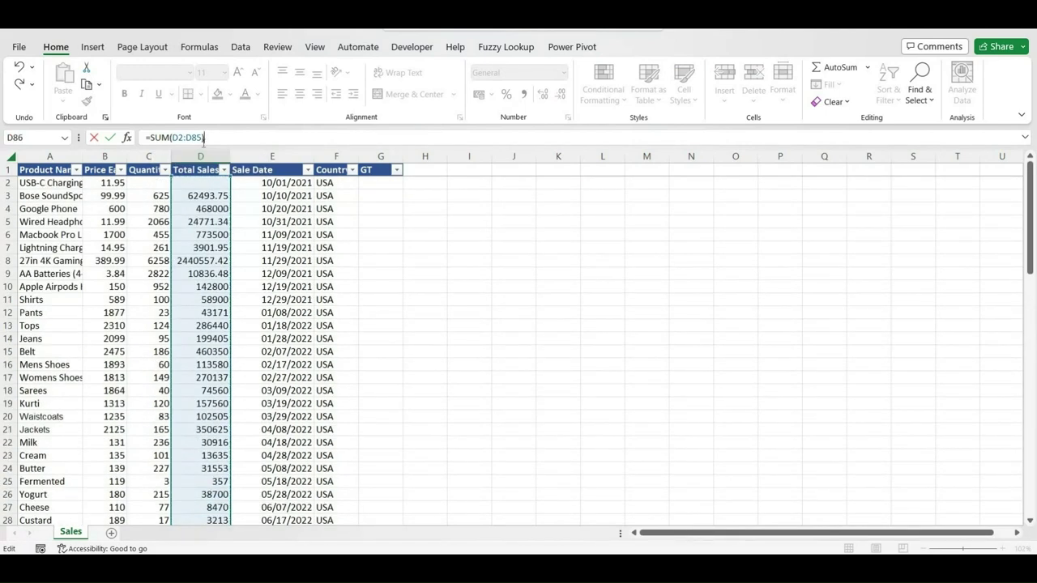
{"action": "key", "text": "ctrl+Return"}
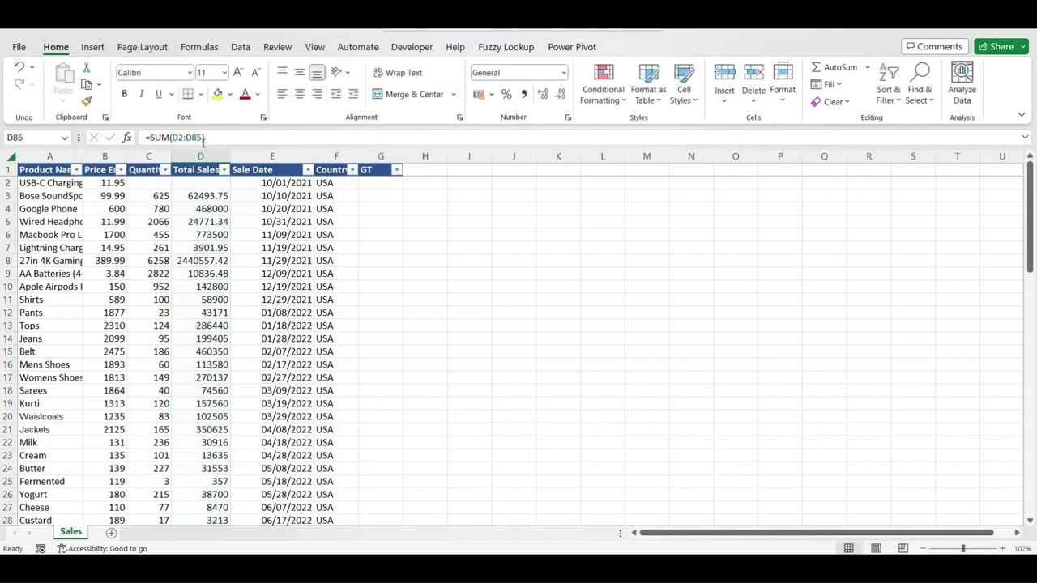
- Format D86 with thousand separators to show 29,95,95,436.63
{"action": "key", "text": "Return"}
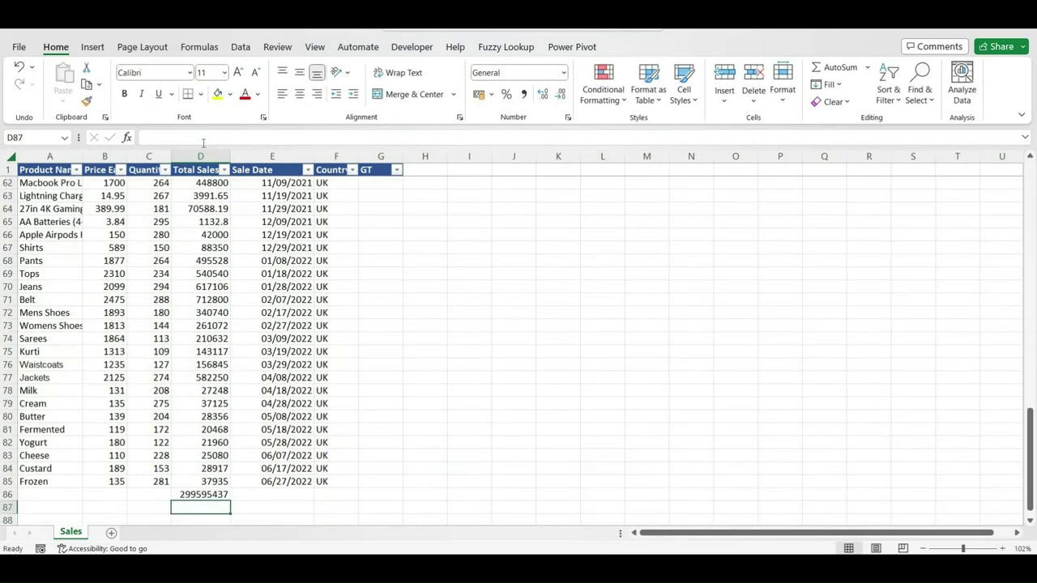
{"action": "key", "text": "Up"}
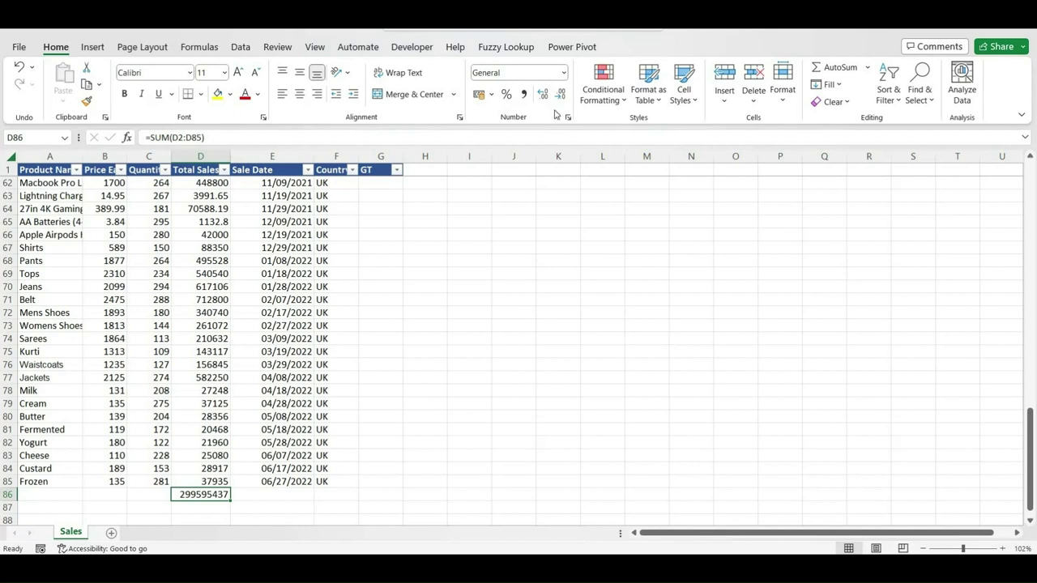
{"action": "left_click", "coordinate": [524, 95]}
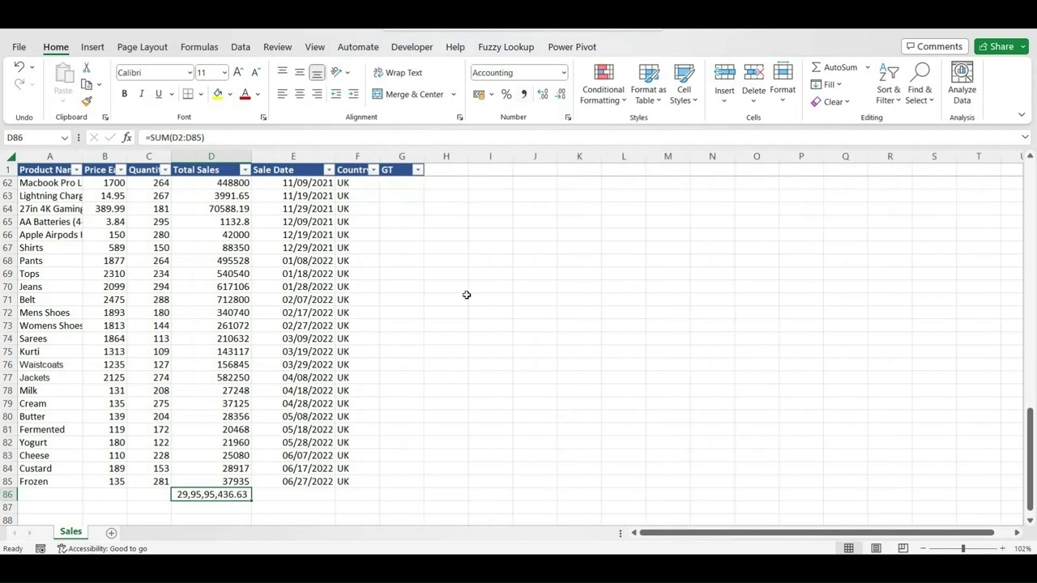
{"action": "key", "text": "ctrl+Up"}
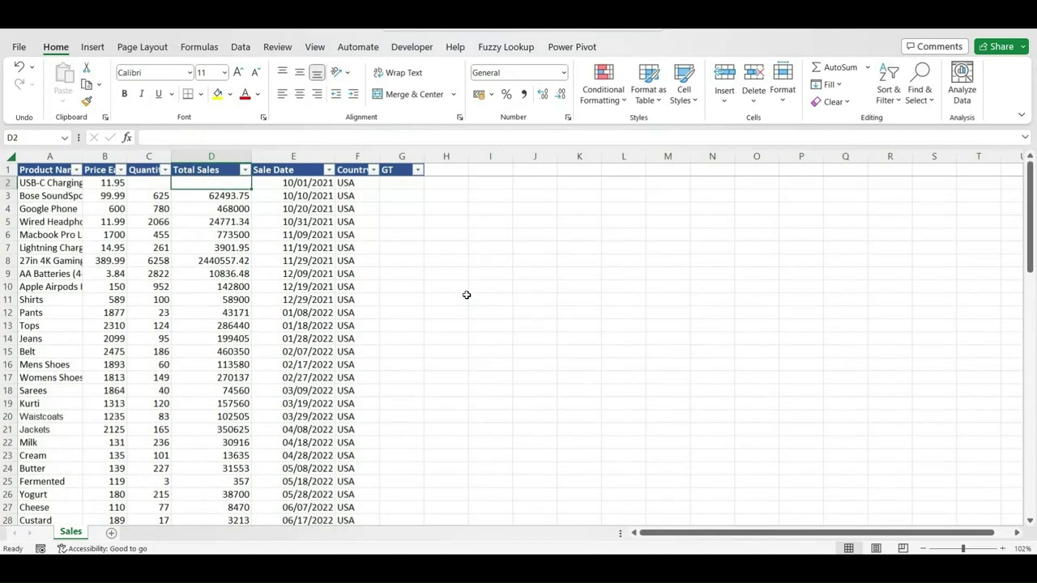
- Enter the formula =D2/$D$86 in G2, the first GT cell
{"action": "key", "text": "Right"}
{"action": "key", "text": "Right"}
{"action": "key", "text": "Right"}
{"action": "key", "text": "Down"}
{"action": "type", "text": "="}
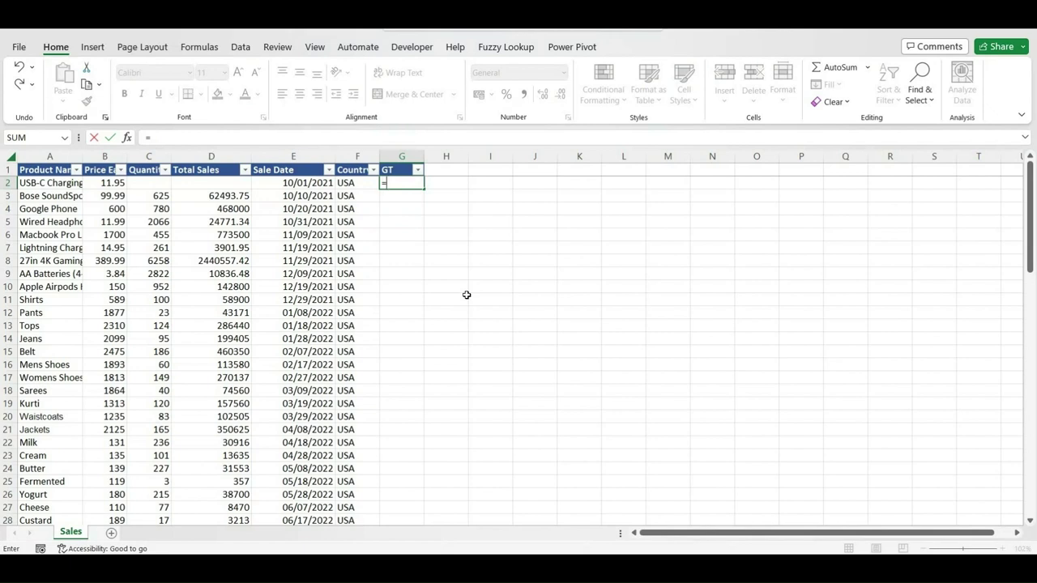
{"action": "key", "text": "Left"}
{"action": "key", "text": "Left"}
{"action": "key", "text": "Left"}
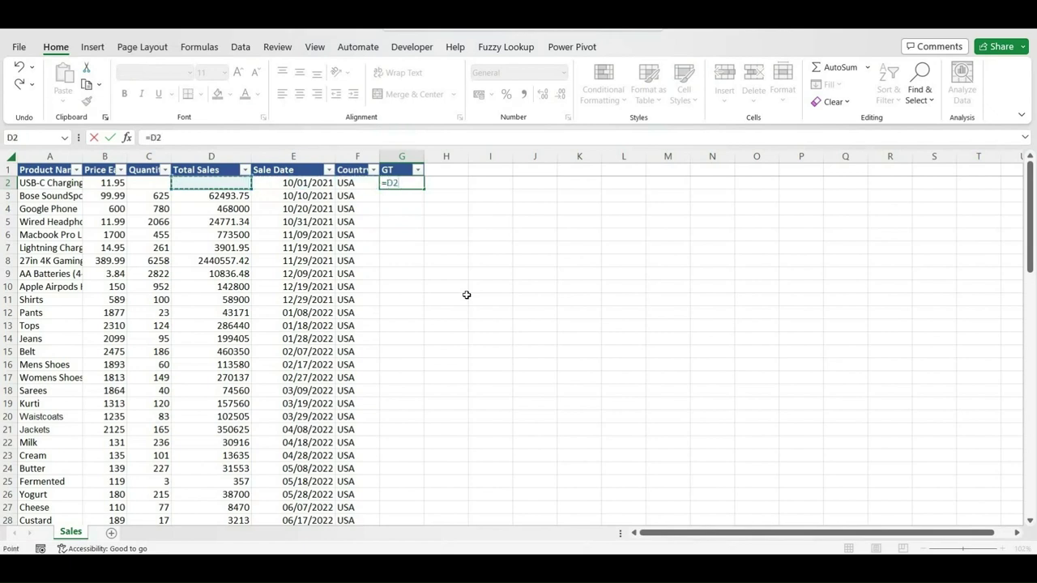
{"action": "type", "text": "/"}
{"action": "left_click", "coordinate": [241, 326]}
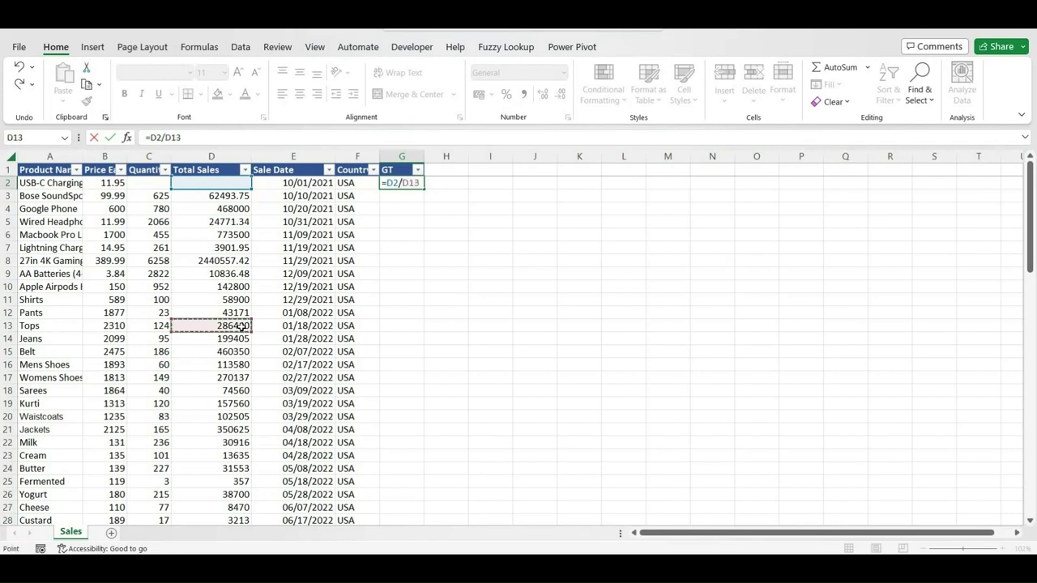
{"action": "key", "text": "ctrl+Down"}
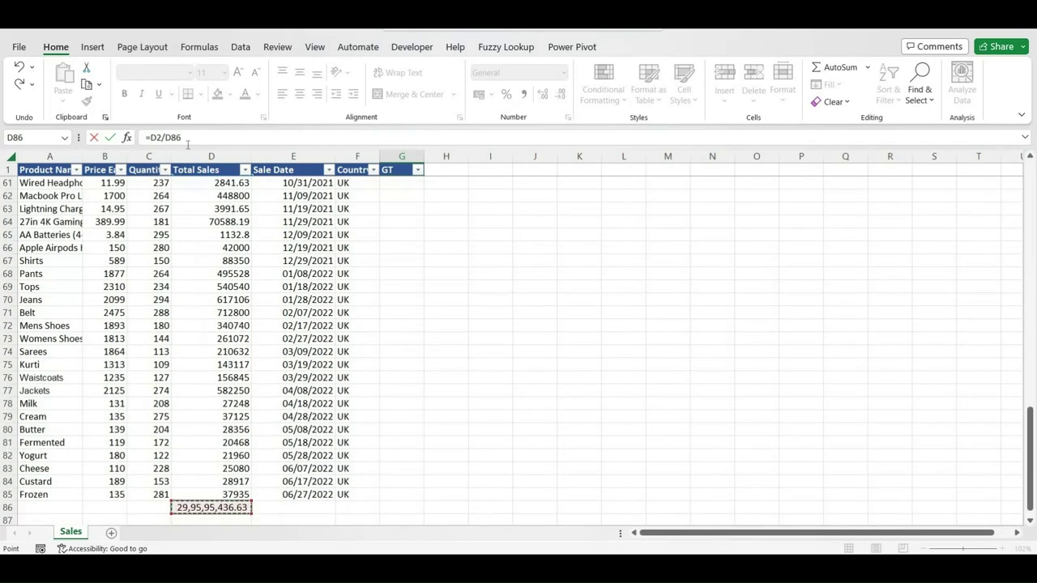
{"action": "key", "text": "F4"}
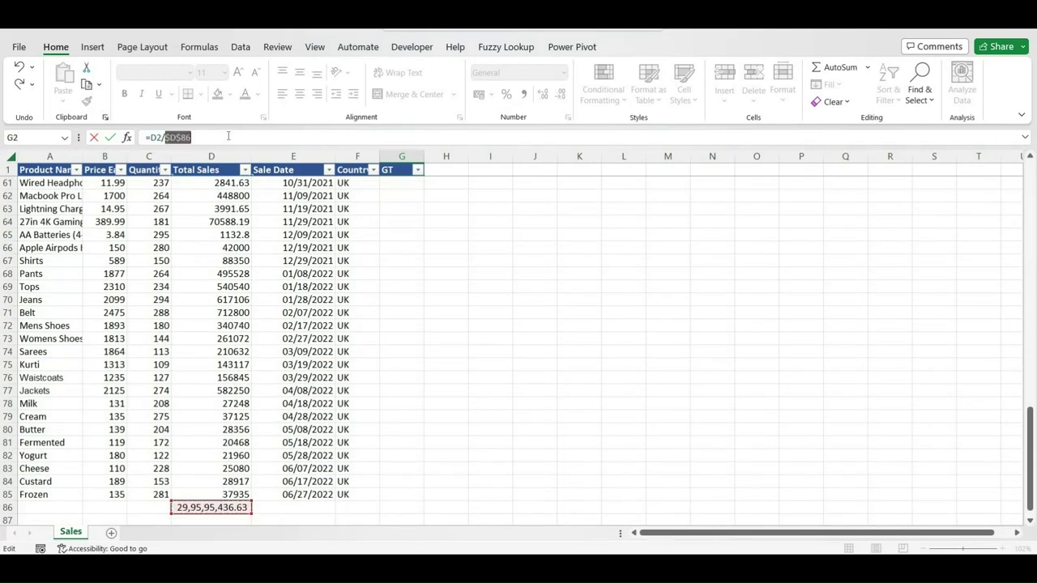
{"action": "left_click", "coordinate": [229, 136]}
{"action": "key", "text": "ctrl+Return"}
- Put 0 in the blank Total Sales cell D2
{"action": "key", "text": "ctrl+BackSpace"}
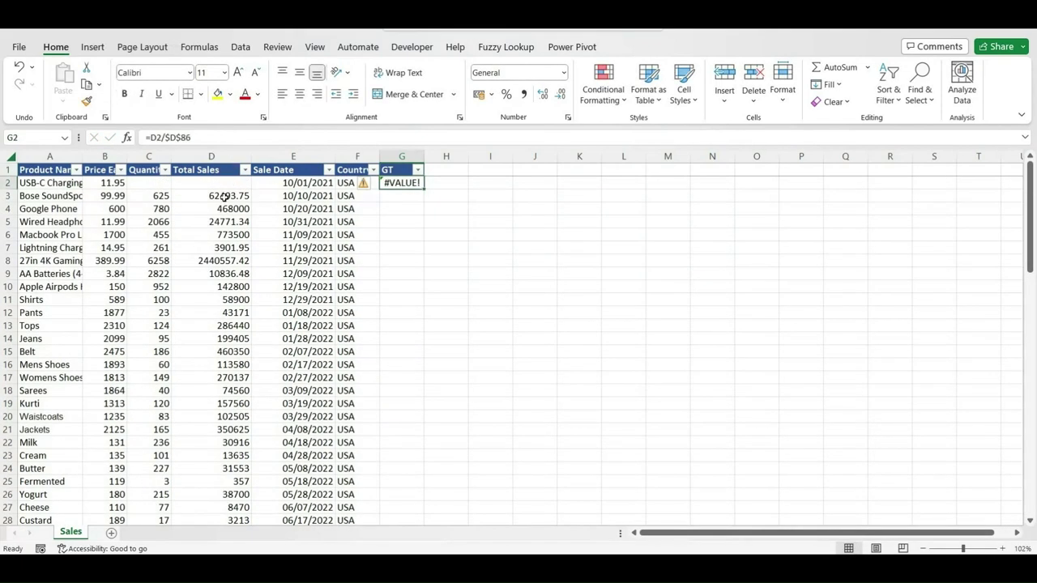
{"action": "left_click", "coordinate": [219, 185]}
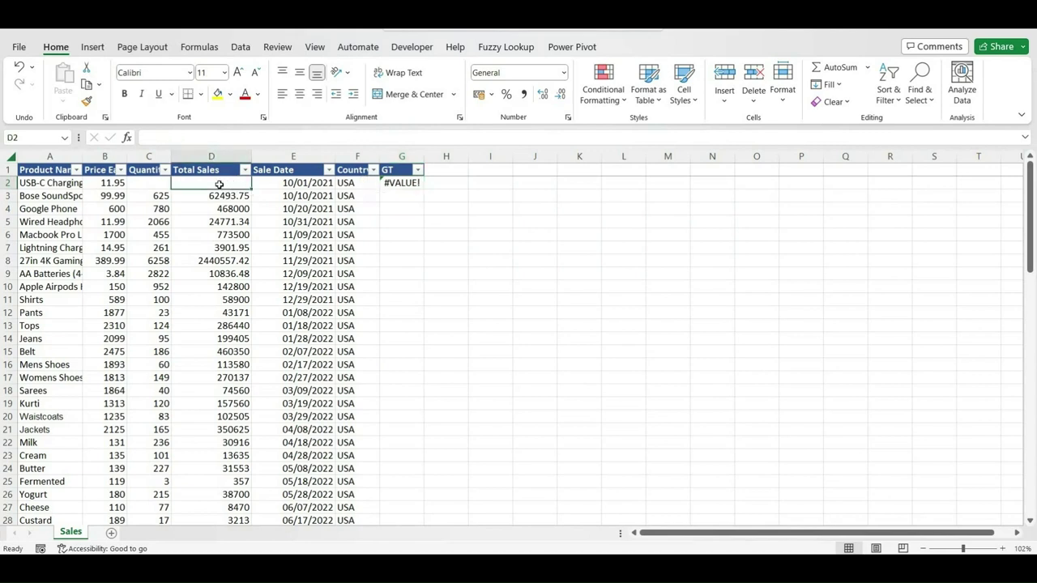
{"action": "type", "text": "0"}
{"action": "key", "text": "Return"}
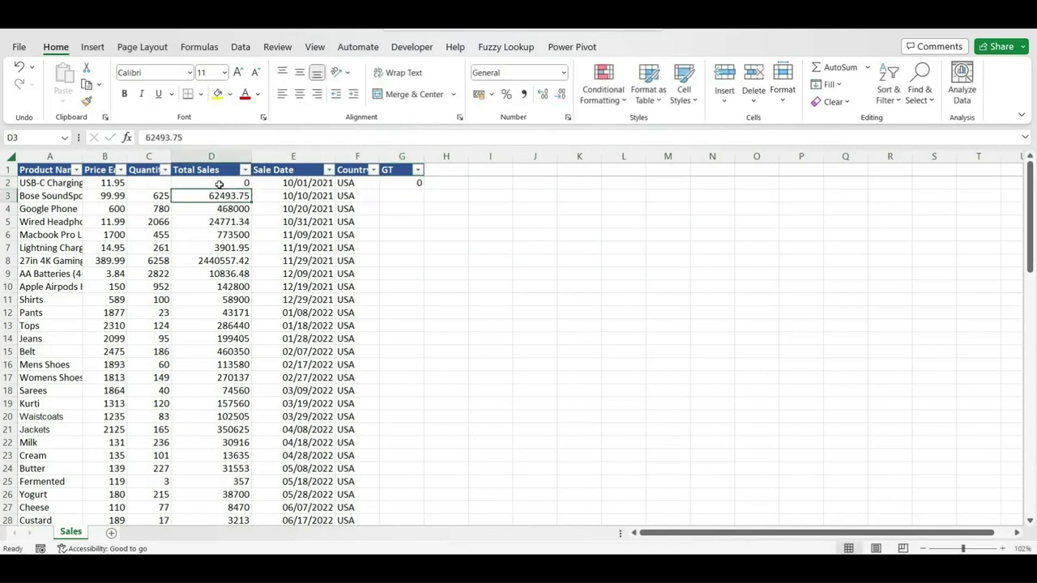
- Fill the GT formula down G2:G85 with Ctrl+D
{"action": "left_click", "coordinate": [219, 185]}
{"action": "key", "text": "Right"}
{"action": "key", "text": "Right"}
{"action": "key", "text": "Right"}
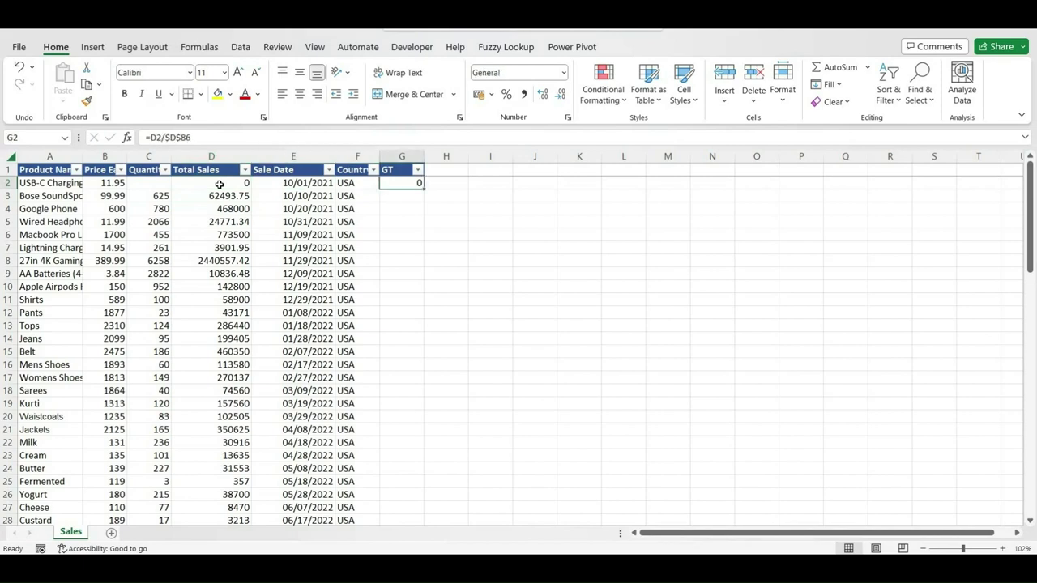
{"action": "key", "text": "Left"}
{"action": "key", "text": "ctrl+Down"}
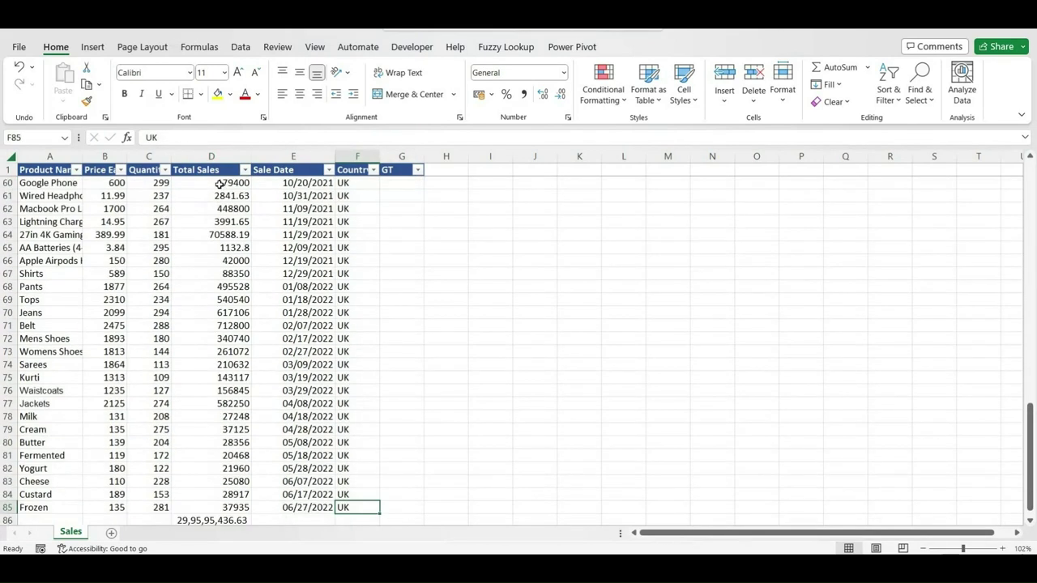
{"action": "key", "text": "Right"}
{"action": "key", "text": "ctrl+shift+Up"}
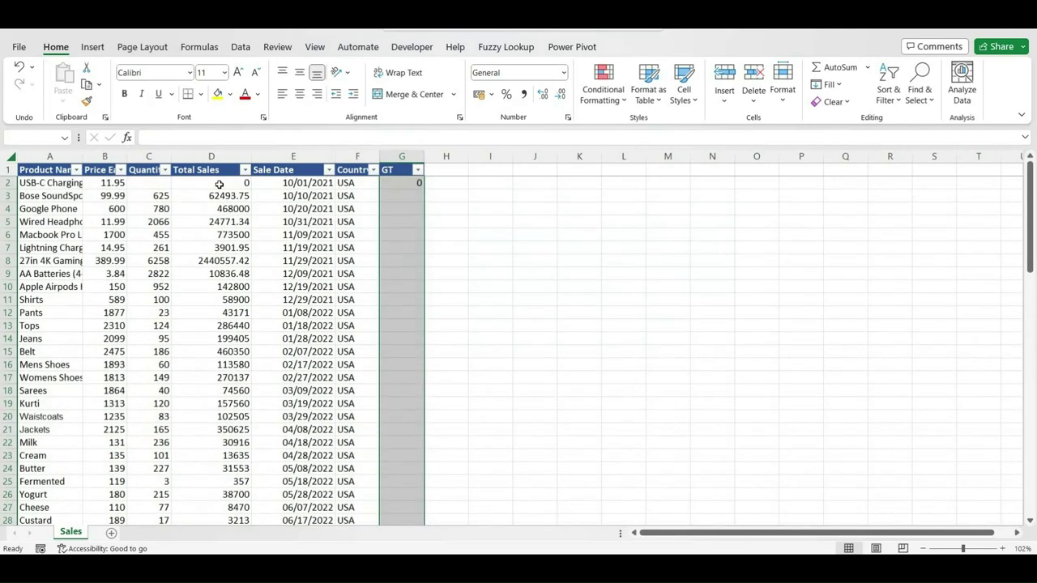
{"action": "key", "text": "ctrl+d"}
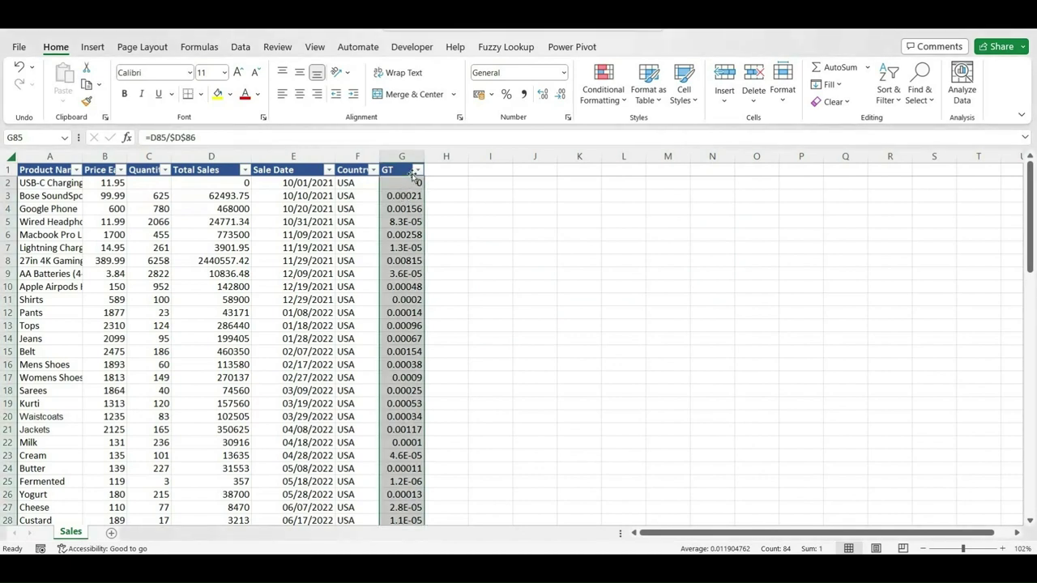
- Change G2's formula to =(D2/$D$86)*100
{"action": "left_click", "coordinate": [404, 183]}
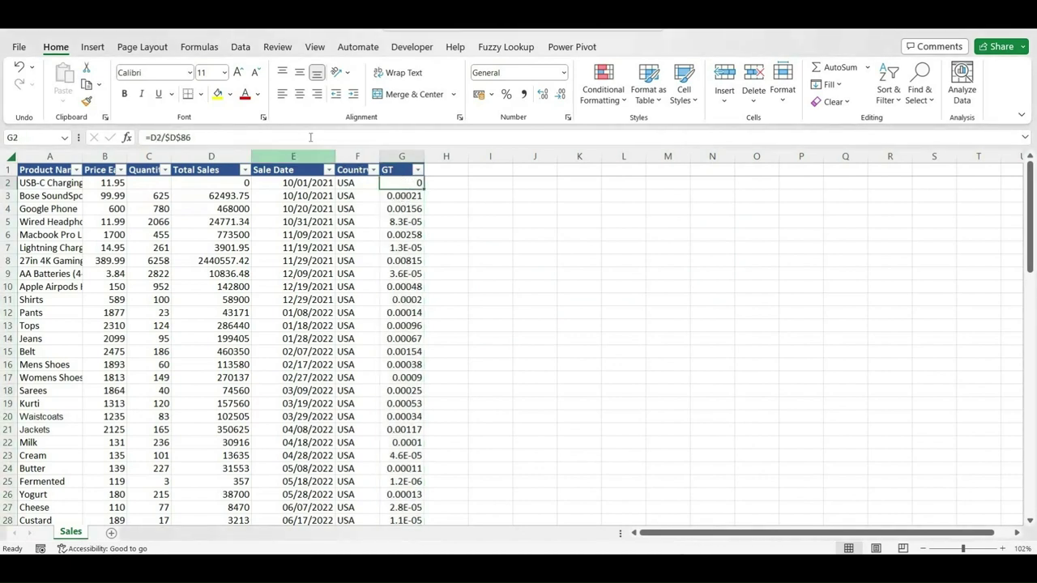
{"action": "left_click", "coordinate": [311, 138]}
{"action": "type", "text": ")"}
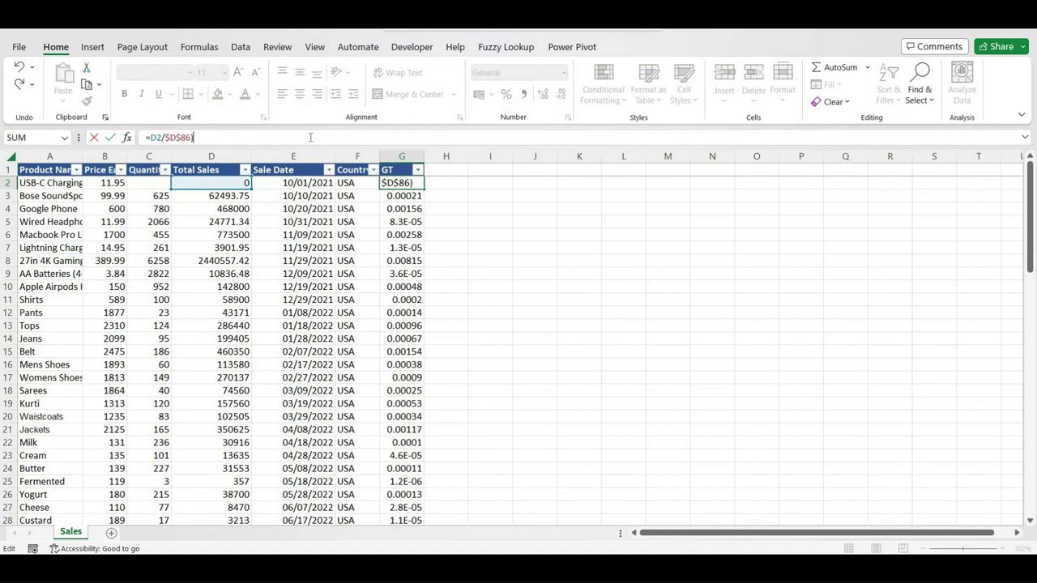
{"action": "key", "text": "Left"}
{"action": "key", "text": "Left"}
{"action": "type", "text": "("}
{"action": "key", "text": "End"}
{"action": "type", "text": "*100"}
{"action": "key", "text": "ctrl+Return"}
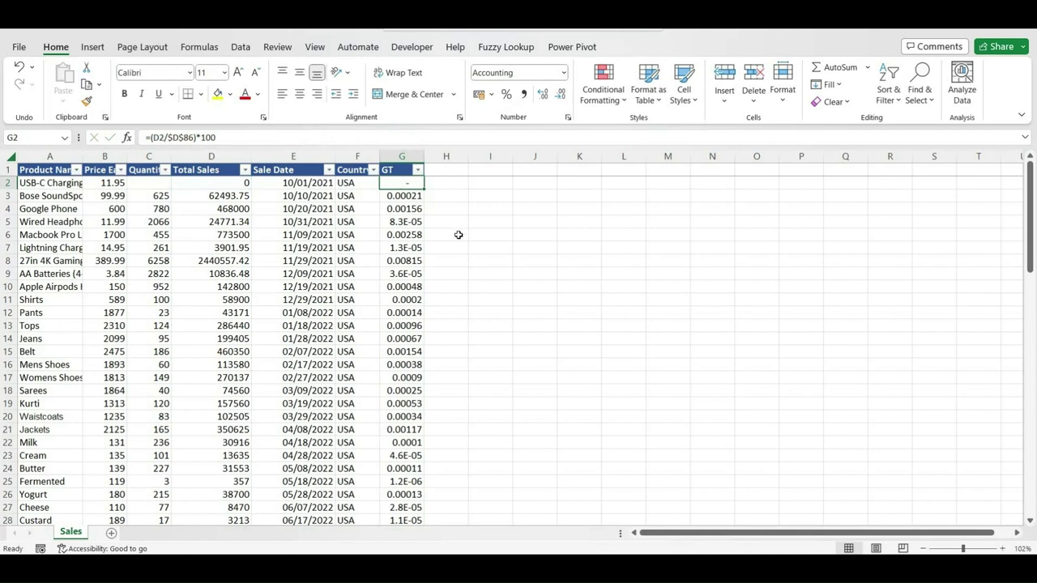
{"action": "key", "text": "ctrl+z"}
{"action": "key", "text": "ctrl+z"}
{"action": "key", "text": "ctrl+y"}
{"action": "key", "text": "ctrl+y"}
- Fill the percentage formula down the GT column and check the values
{"action": "key", "text": "ctrl+shift+Down"}
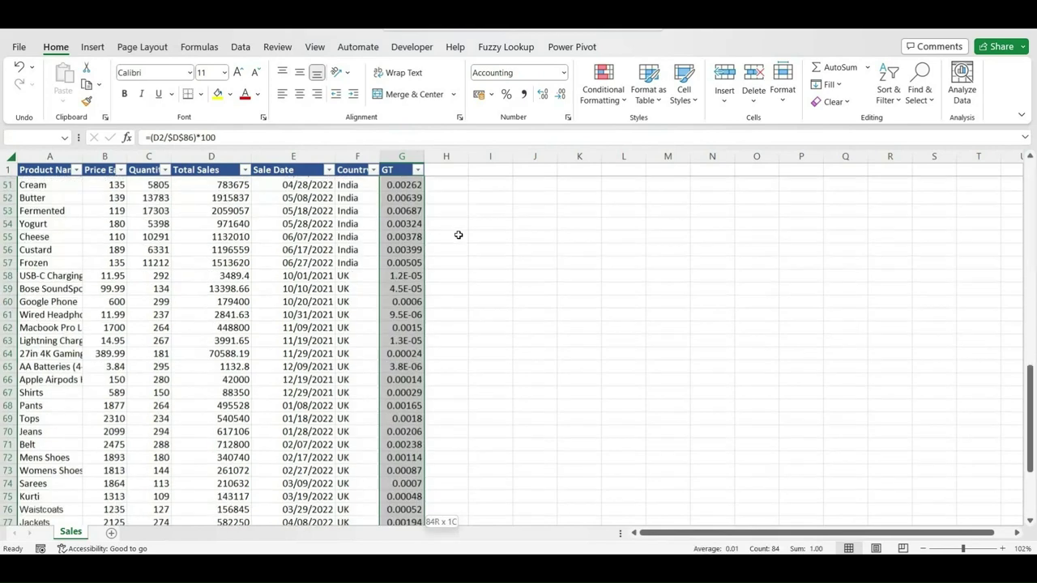
{"action": "key", "text": "ctrl+d"}
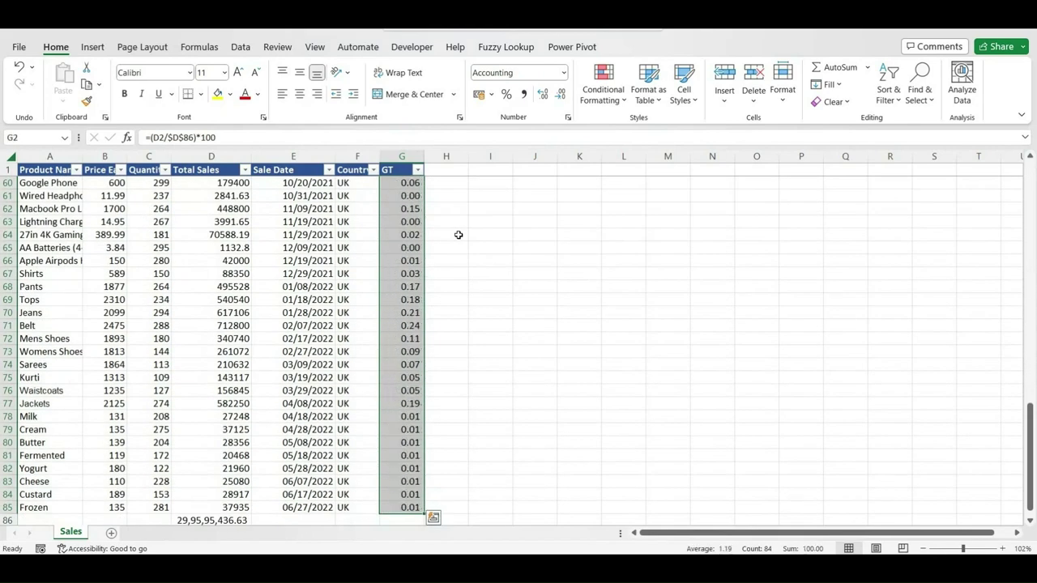
{"action": "key", "text": "ctrl+z"}
{"action": "key", "text": "ctrl+y"}
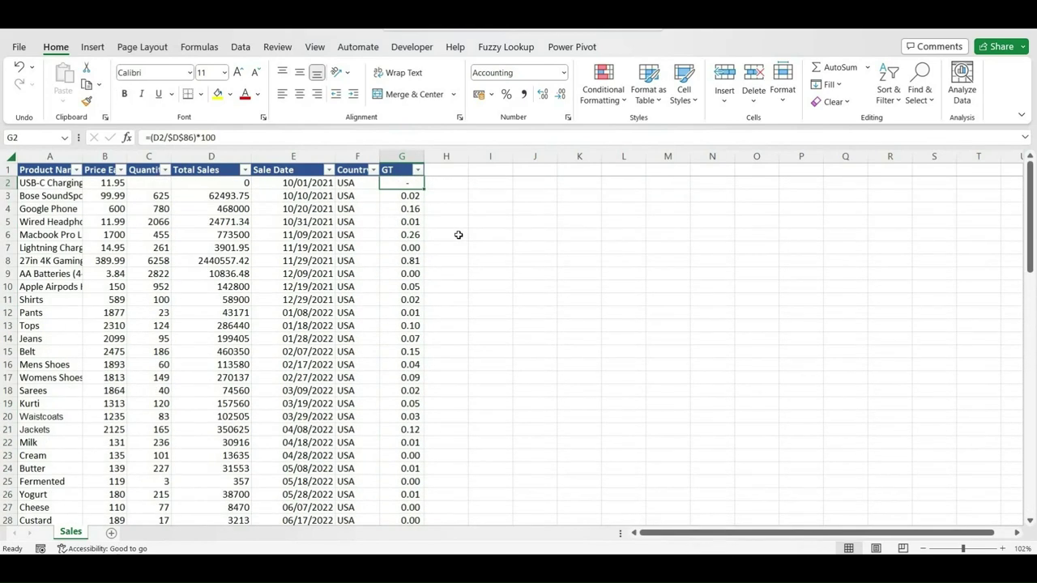
{"action": "key", "text": "Down"}
{"action": "key", "text": "Down"}
{"action": "key", "text": "Down"}
{"action": "key", "text": "Down"}
{"action": "key", "text": "Down"}
{"action": "key", "text": "Down"}
{"action": "key", "text": "Down"}
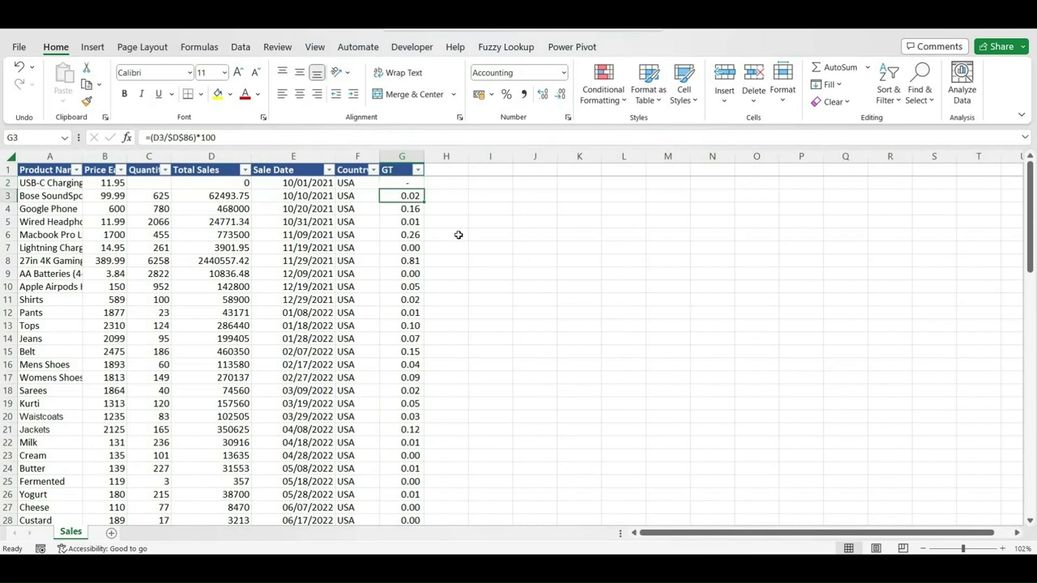
{"action": "key", "text": "Down"}
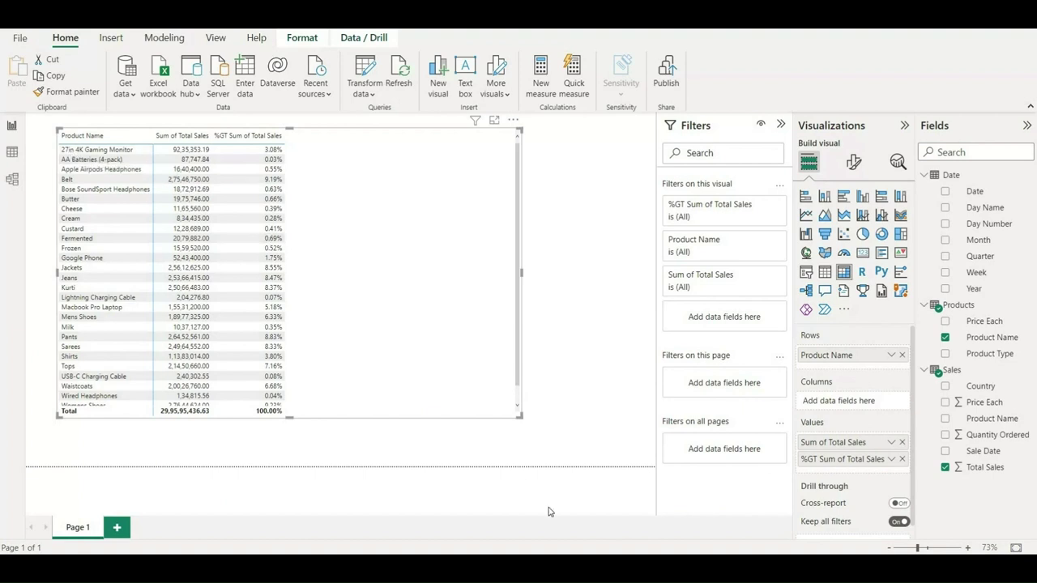
{"action": "mouse_move", "coordinate": [583, 569]}
{"action": "left_click", "coordinate": [582, 498]}
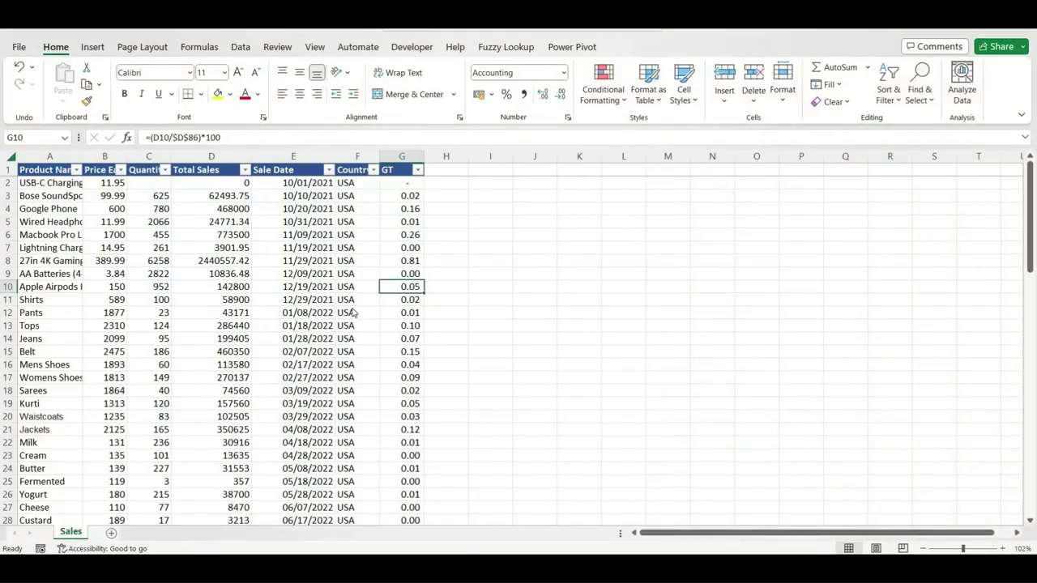
- Filter Product Name to only 27in 4K Gaming Monitor and select its GT values
{"action": "left_click", "coordinate": [49, 260]}
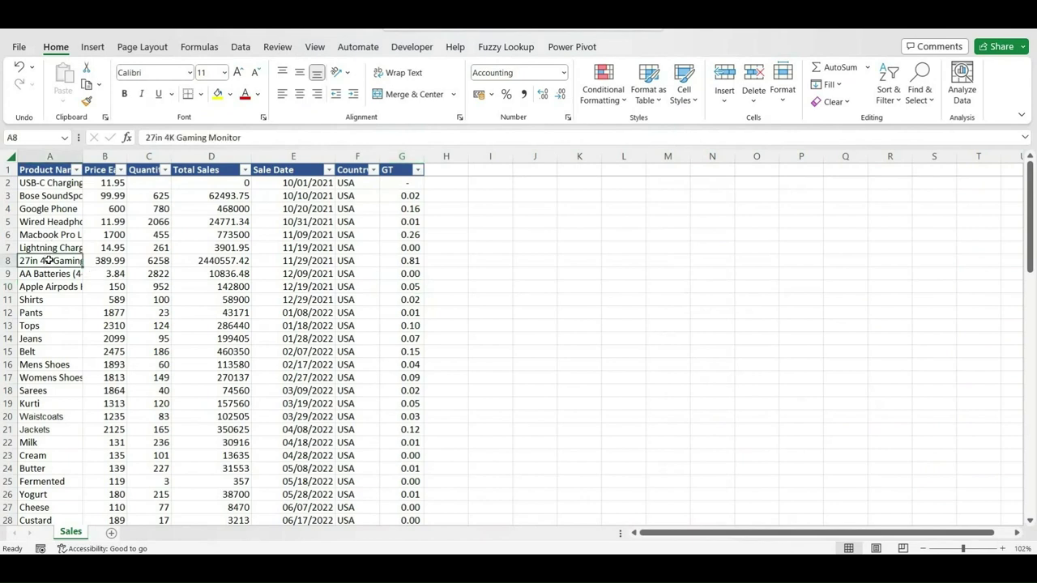
{"action": "left_click", "coordinate": [75, 170]}
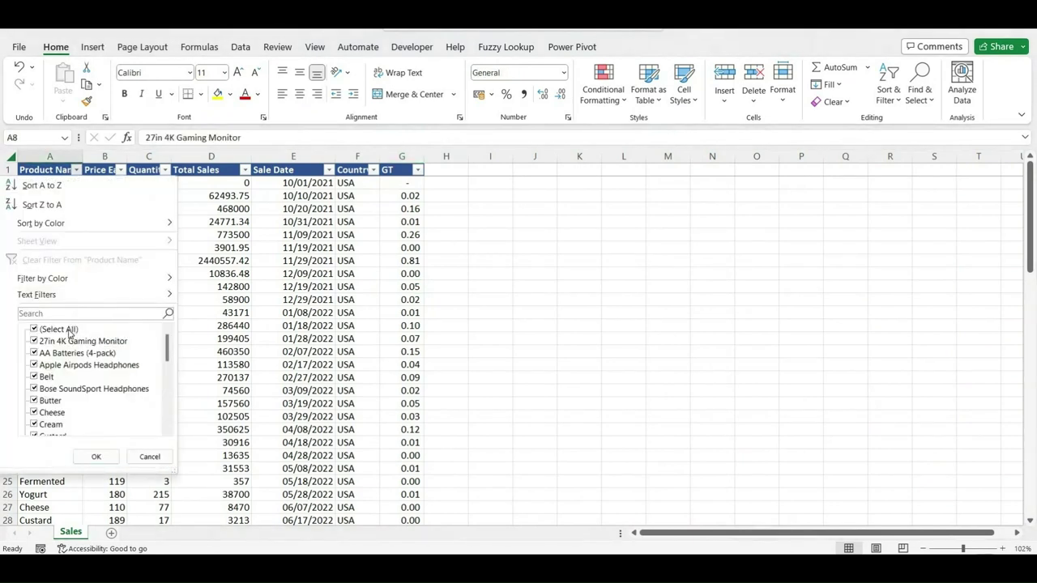
{"action": "left_click", "coordinate": [57, 329]}
{"action": "left_click", "coordinate": [73, 341]}
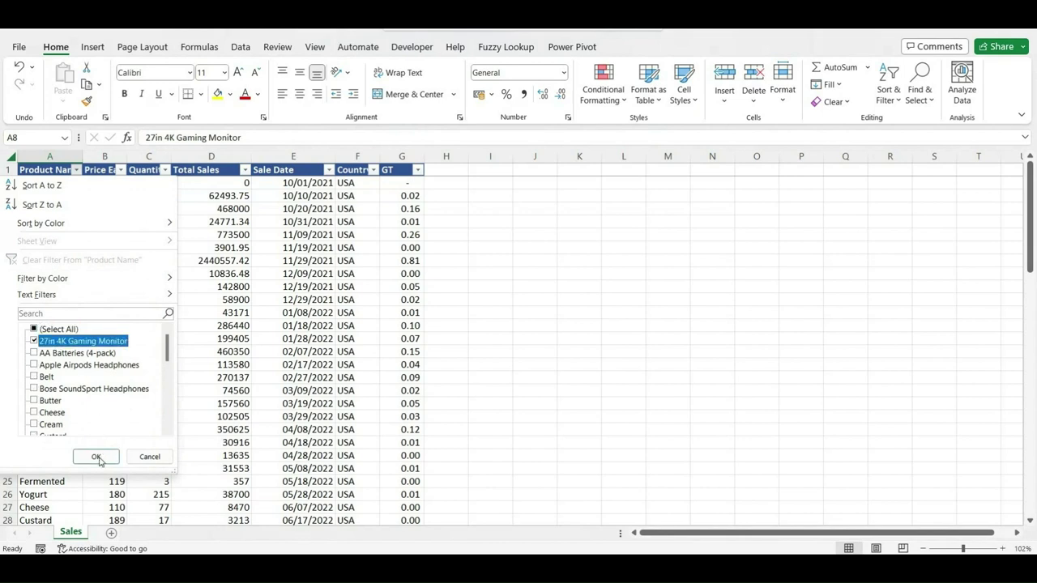
{"action": "left_click", "coordinate": [97, 457]}
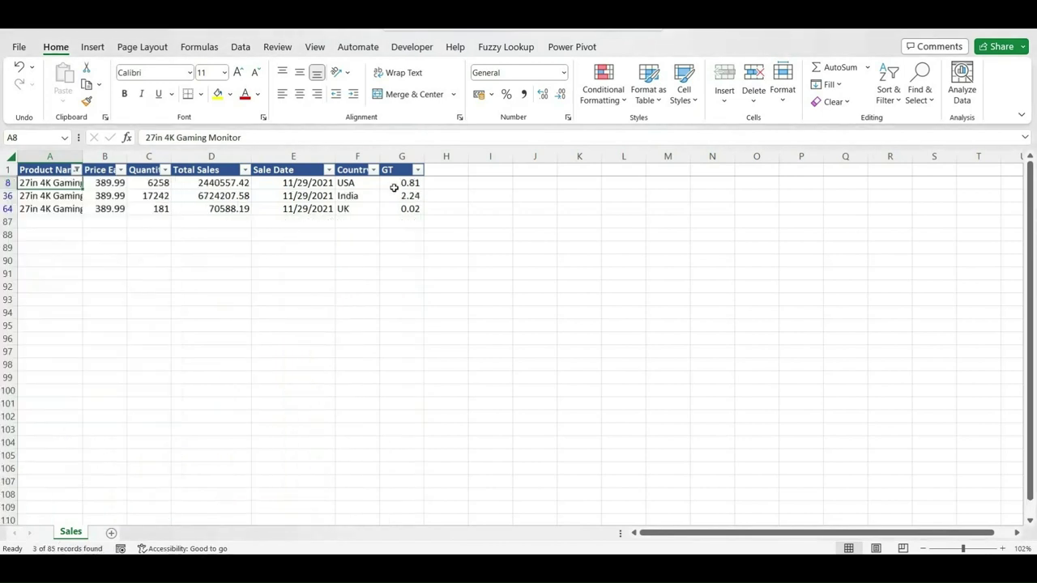
{"action": "left_click_drag", "start_coordinate": [397, 183], "coordinate": [393, 211]}
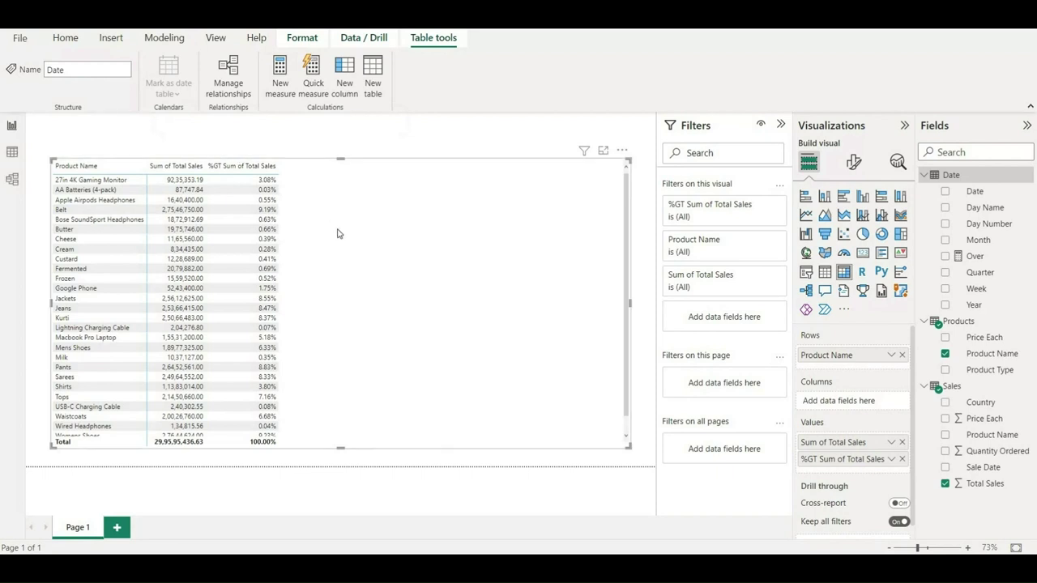
- Start a new Overall_Sales measure with CALCULATE(SUM(Sales[Total Sales])
{"action": "left_click", "coordinate": [279, 79]}
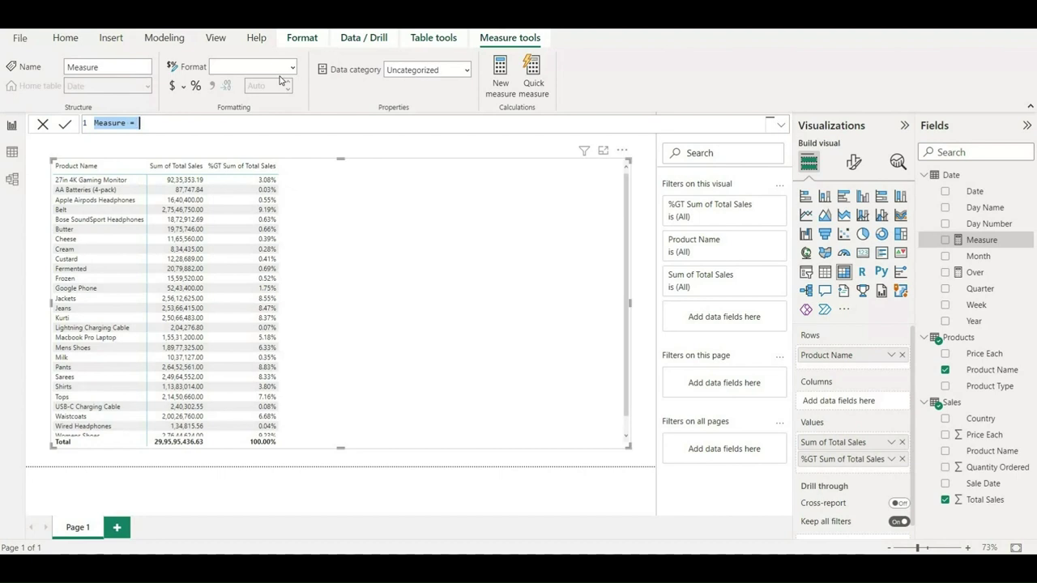
{"action": "type", "text": "O"}
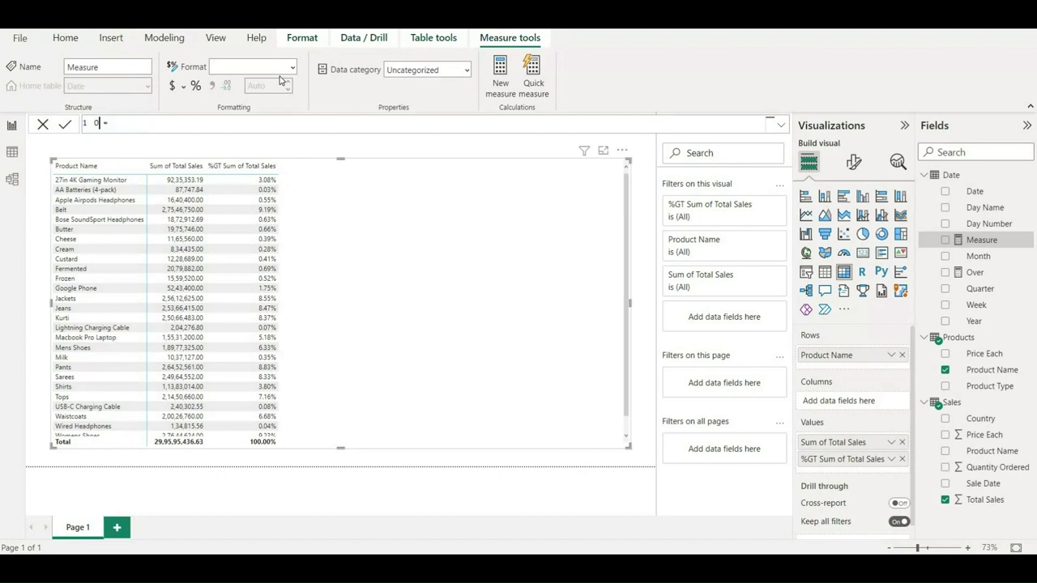
{"action": "type", "text": "verall_Sales"}
{"action": "key", "text": "shift+Return"}
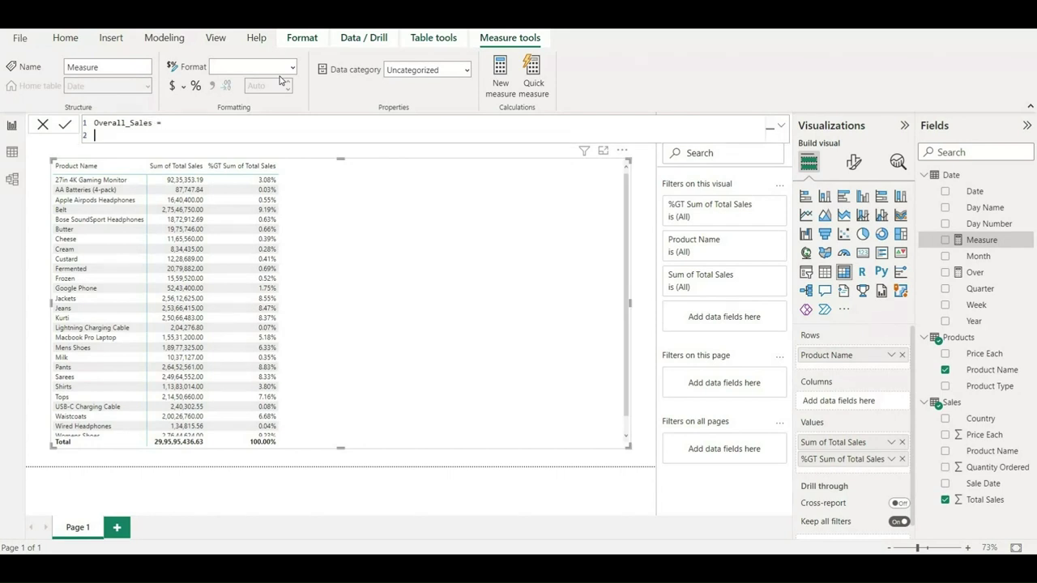
{"action": "type", "text": "Calcu"}
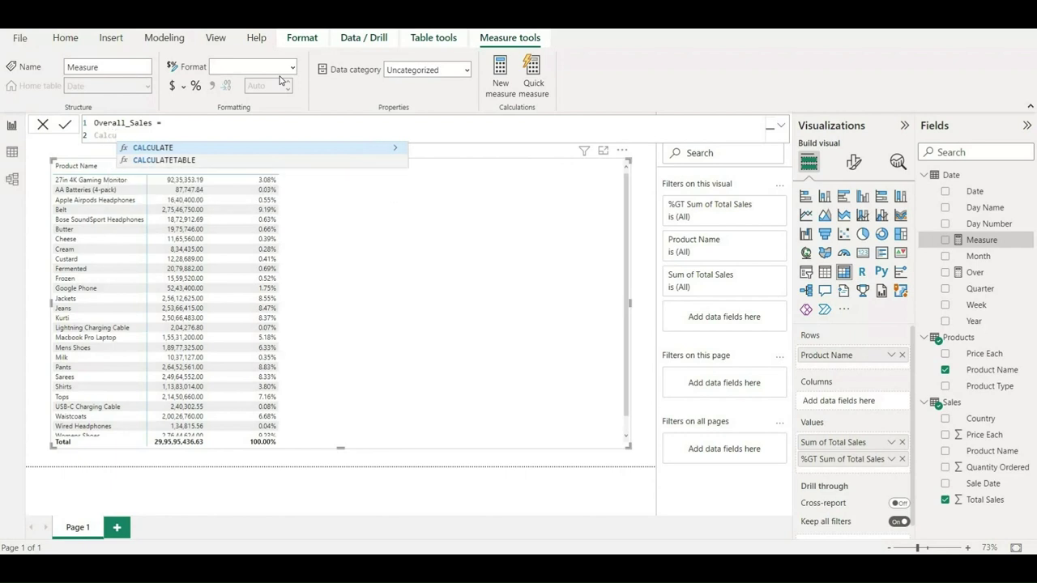
{"action": "key", "text": "Tab"}
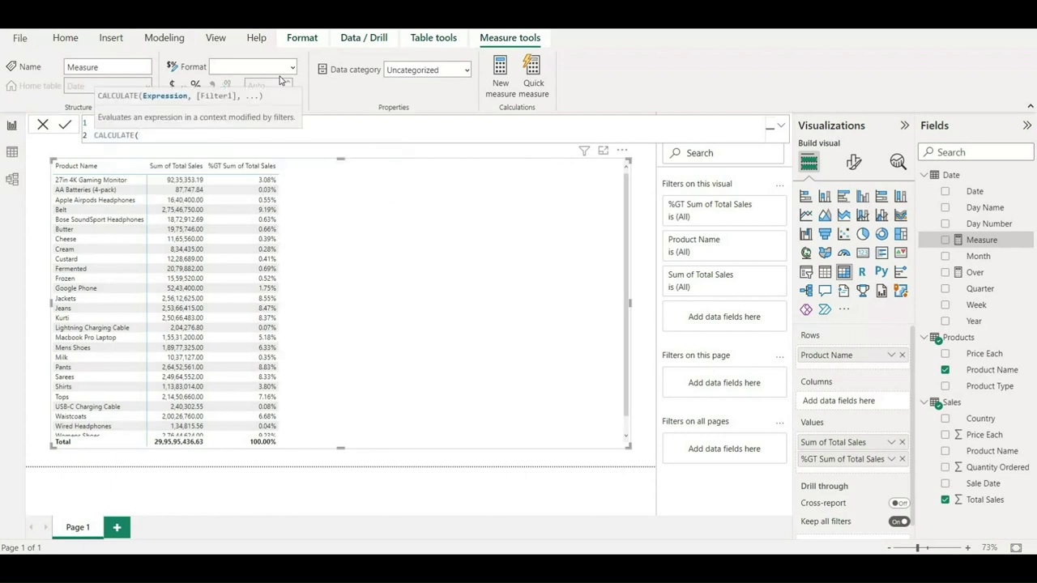
{"action": "type", "text": "sum"}
{"action": "key", "text": "Tab"}
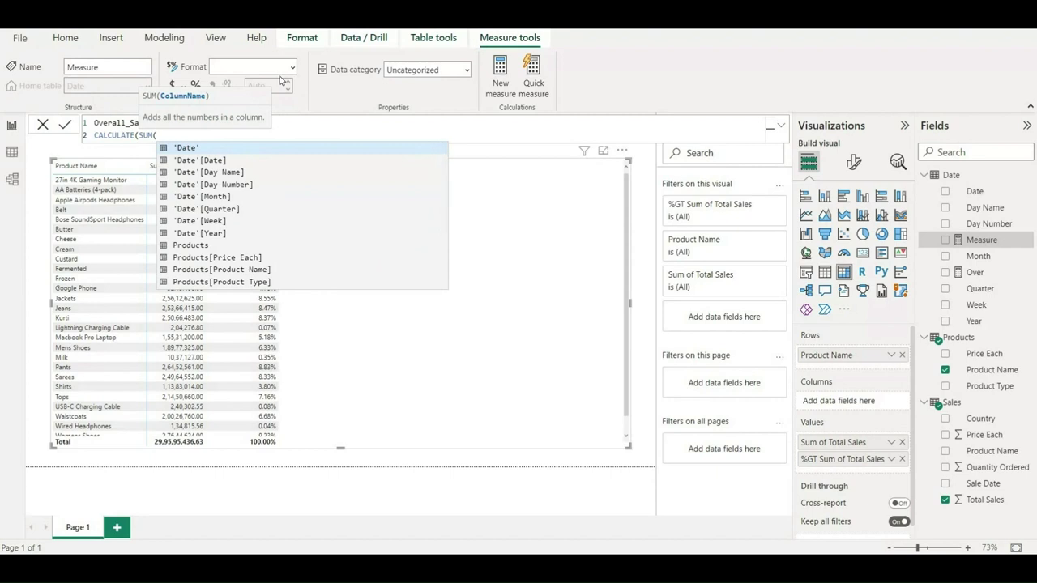
{"action": "type", "text": "tot"}
{"action": "key", "text": "Tab"}
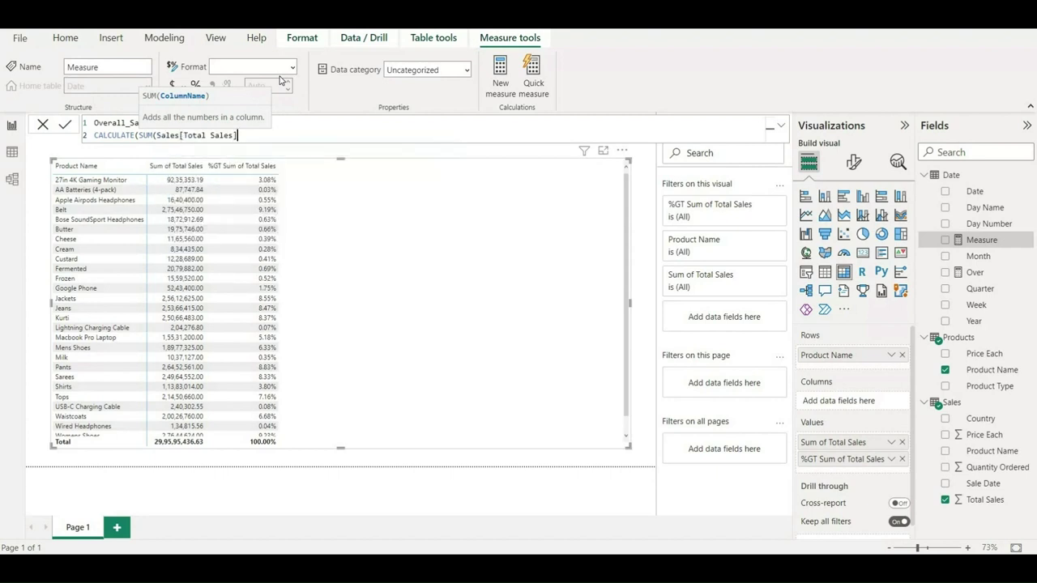
- Add ALLSELECTED(Products[Product Name]) as the CALCULATE filter and close the formula
{"action": "type", "text": "),all"}
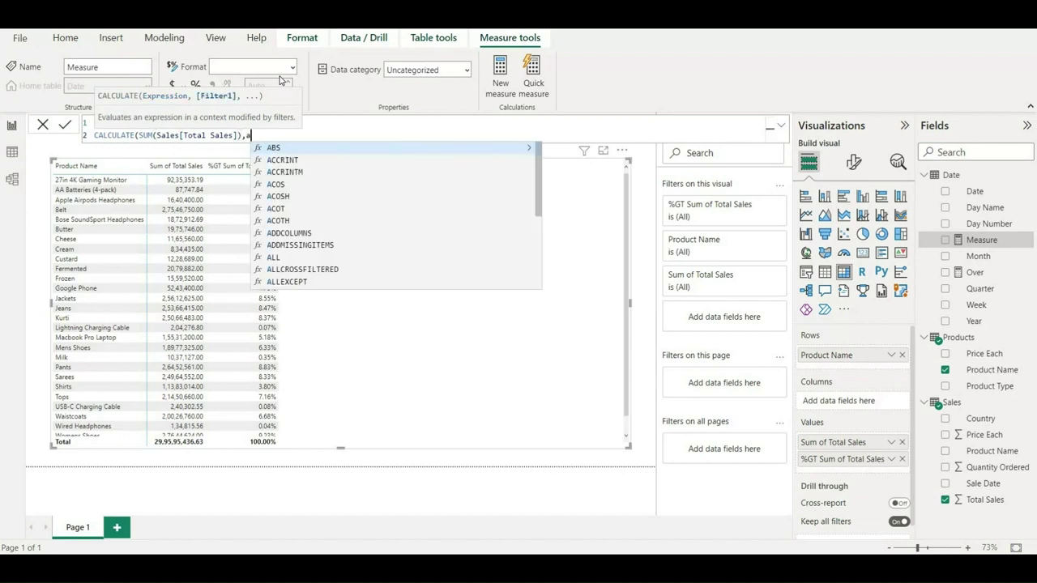
{"action": "key", "text": "Down"}
{"action": "key", "text": "Down"}
{"action": "key", "text": "Down"}
{"action": "key", "text": "Down"}
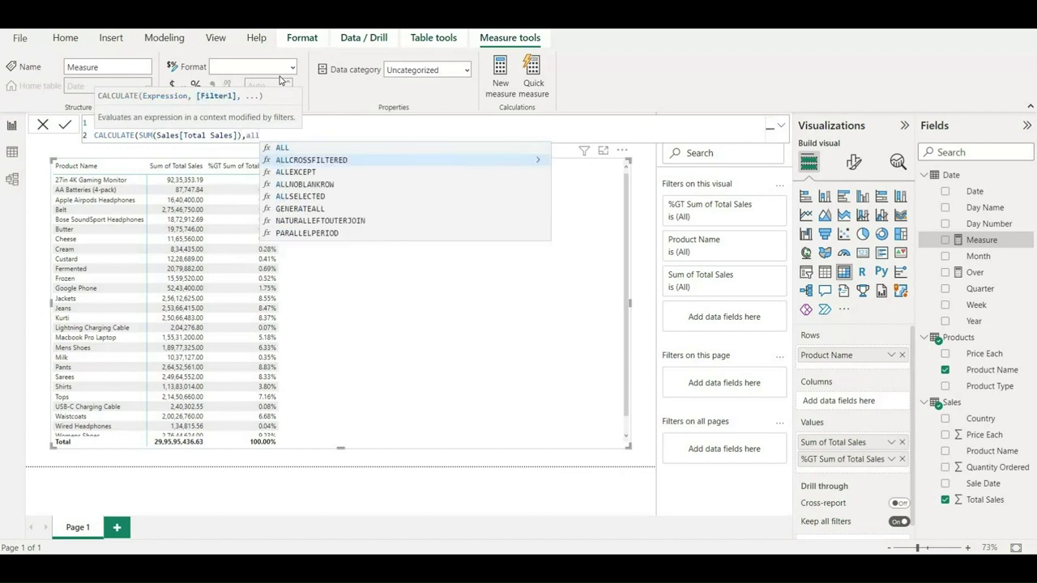
{"action": "key", "text": "Tab"}
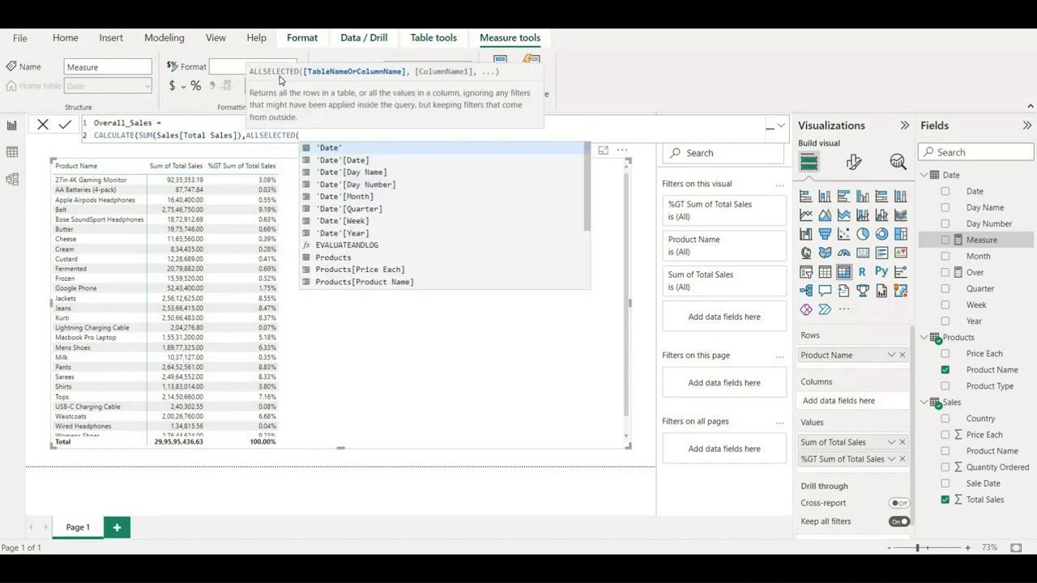
{"action": "type", "text": "prod"}
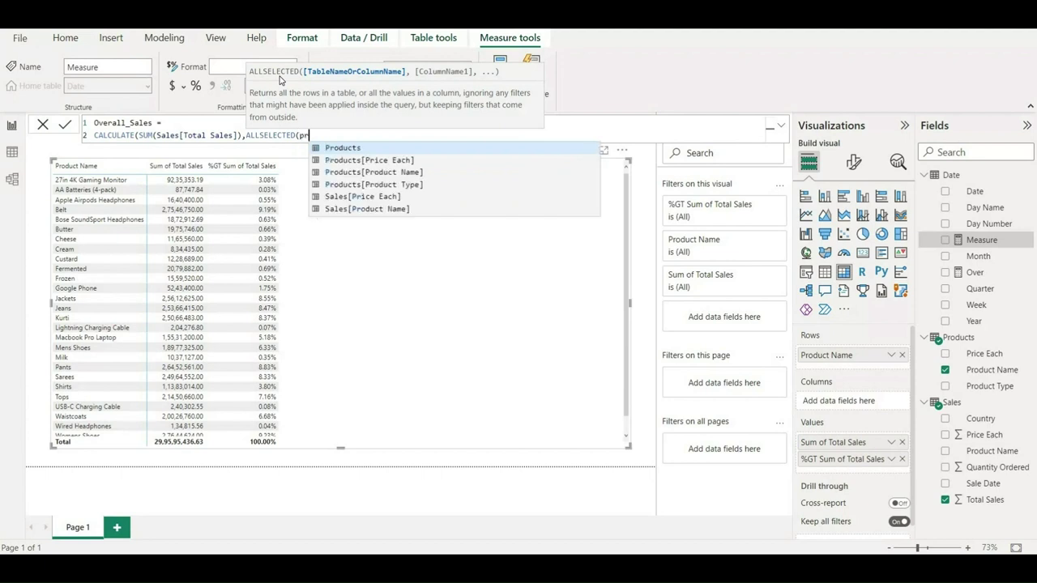
{"action": "key", "text": "Down"}
{"action": "key", "text": "Down"}
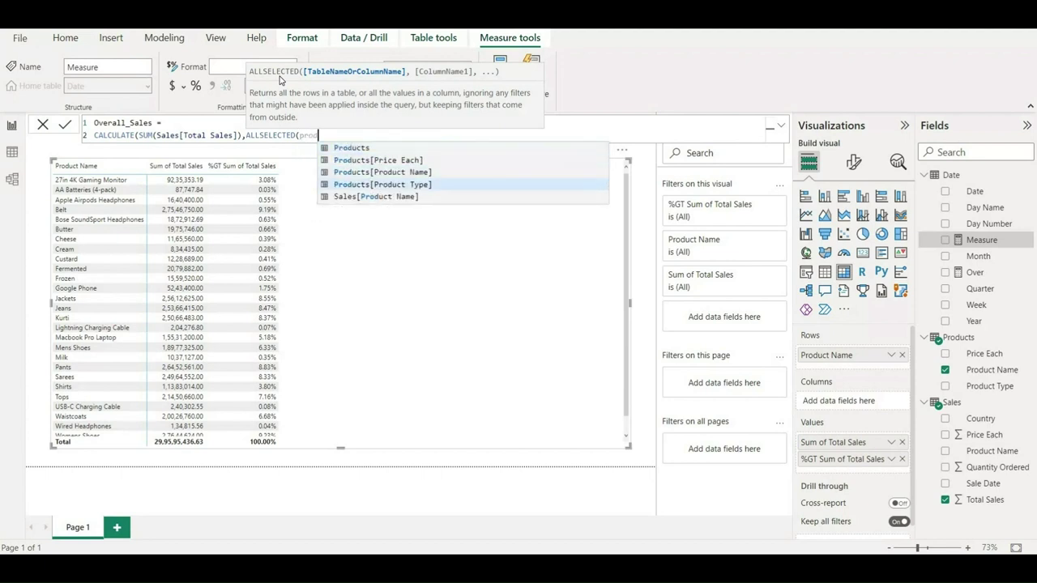
{"action": "key", "text": "Up"}
{"action": "key", "text": "Tab"}
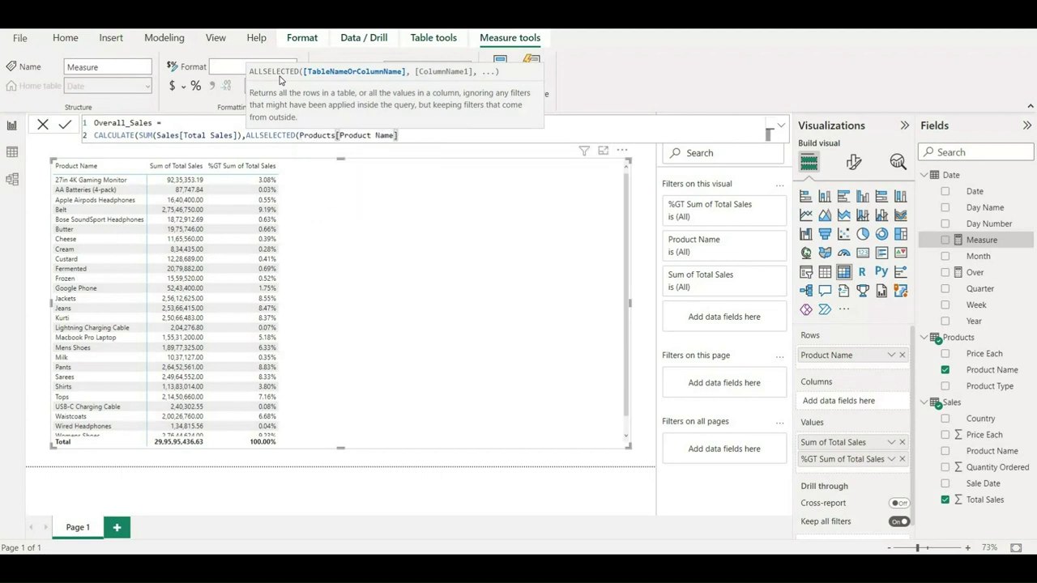
{"action": "type", "text": ")"}
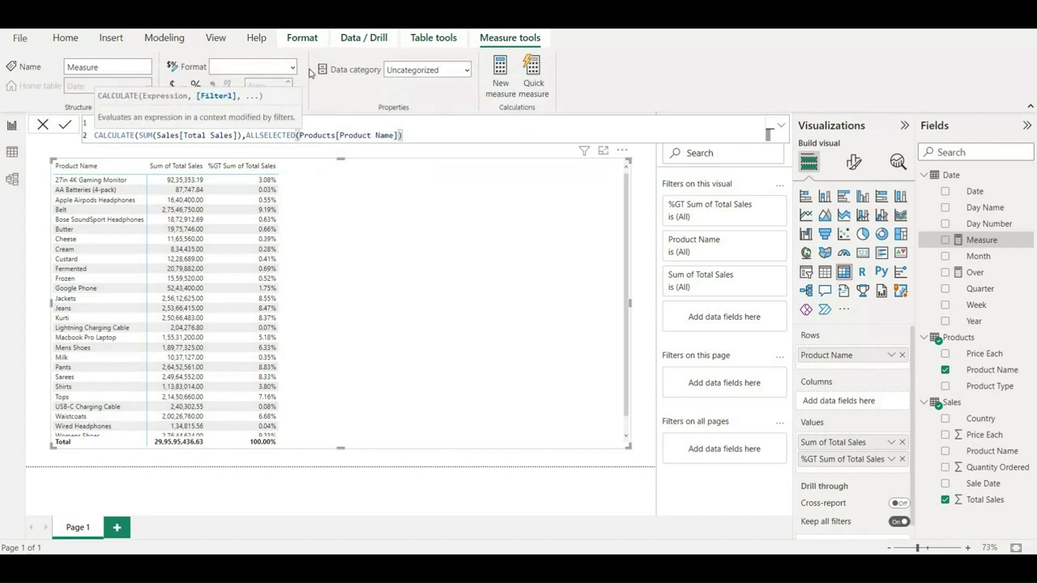
- Rename the measure Overall_Sales (All_Selected), commit it, and add it to the table
{"action": "left_click", "coordinate": [207, 122]}
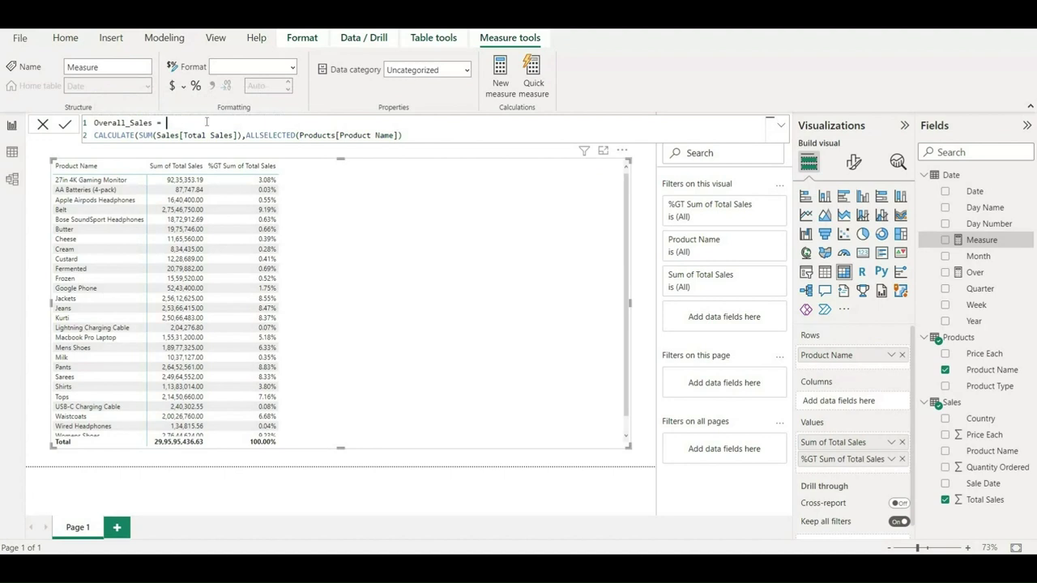
{"action": "left_click", "coordinate": [154, 123]}
{"action": "type", "text": "(AllSelected)"}
{"action": "key", "text": "Left"}
{"action": "key", "text": "Left"}
{"action": "key", "text": "Left"}
{"action": "key", "text": "Left"}
{"action": "key", "text": "Left"}
{"action": "key", "text": "Left"}
{"action": "key", "text": "Left"}
{"action": "key", "text": "Left"}
{"action": "key", "text": "Left"}
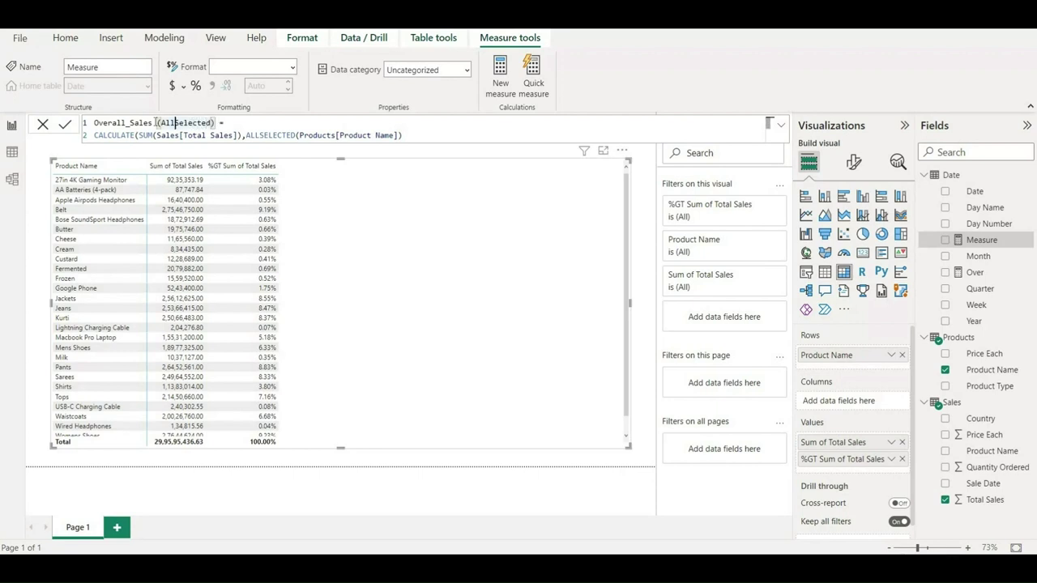
{"action": "type", "text": "_"}
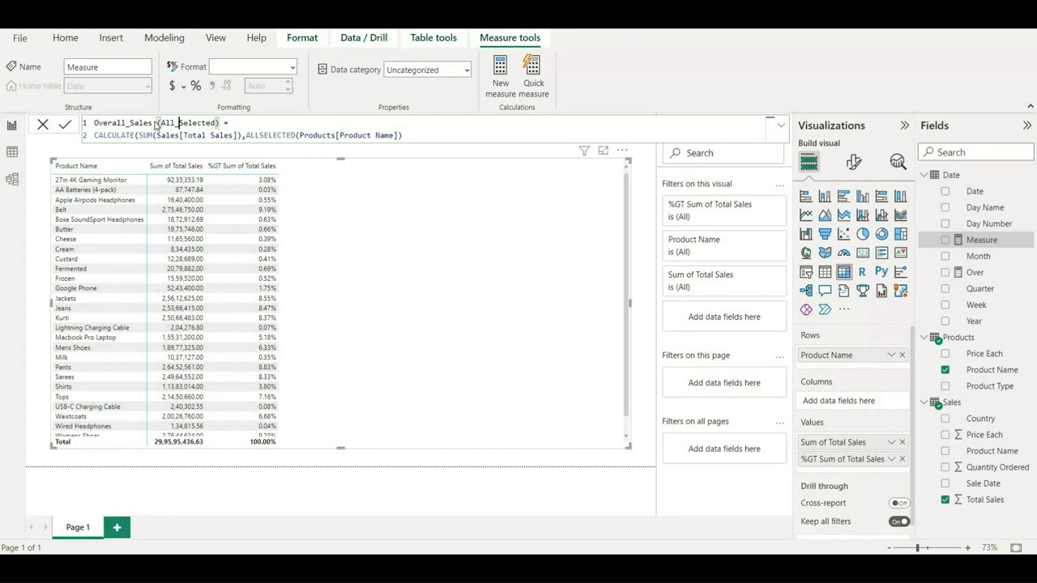
{"action": "key", "text": "Return"}
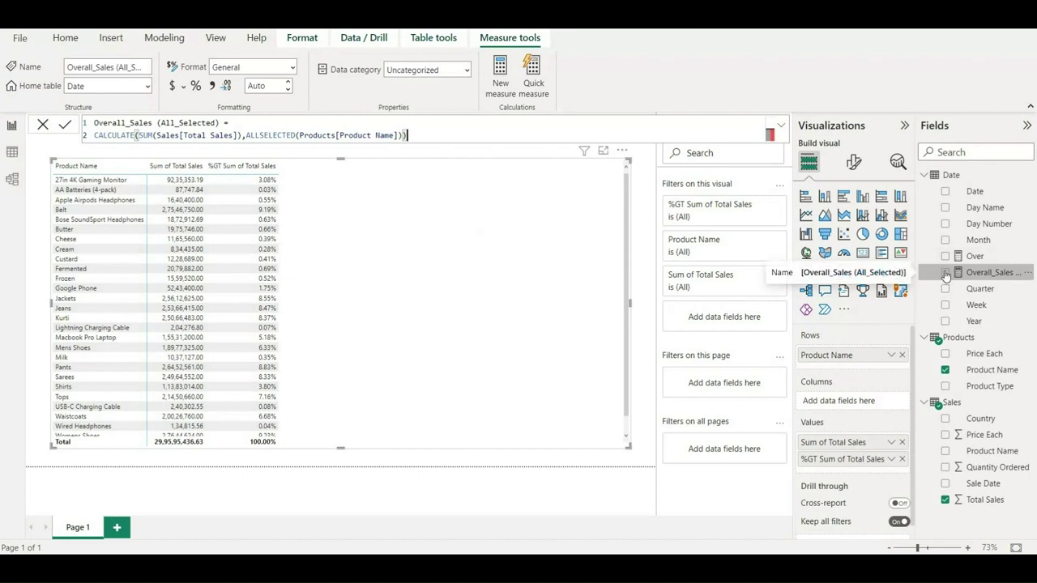
{"action": "left_click", "coordinate": [945, 273]}
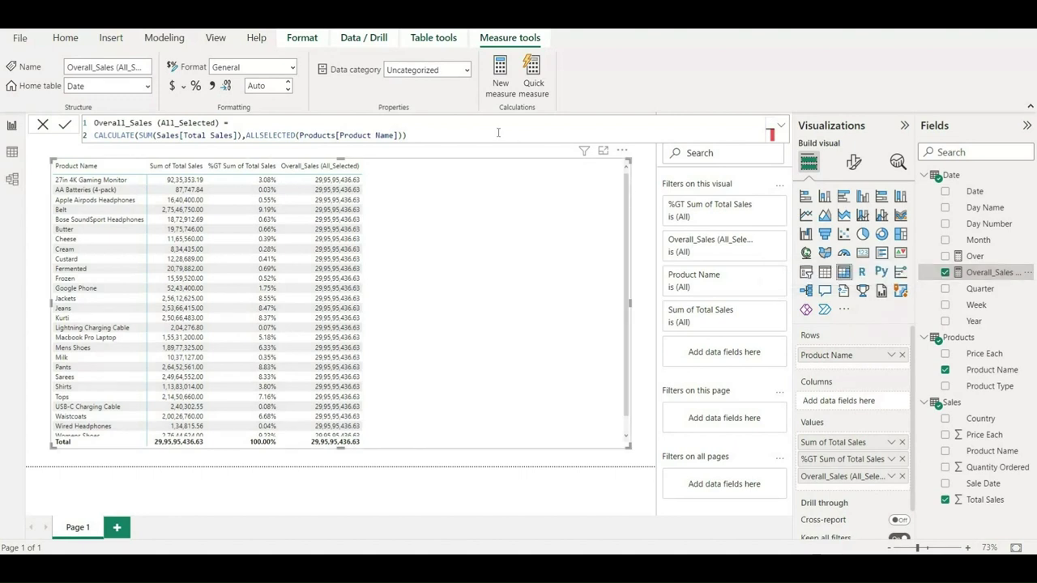
- Start a % of GT measure with DIVIDE(SUM(Sales[Total Sales]) as numerator
{"action": "left_click", "coordinate": [501, 86]}
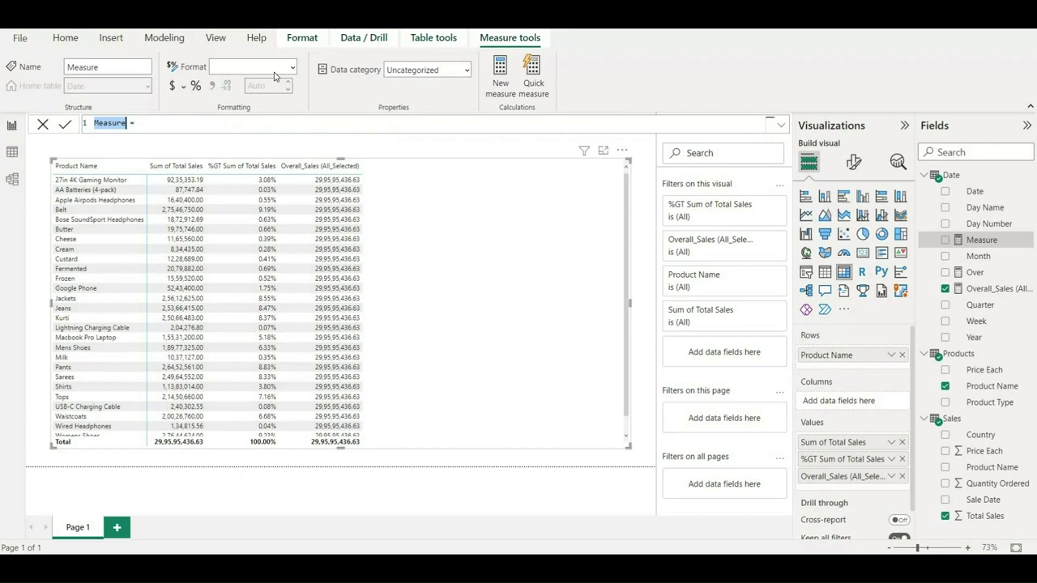
{"action": "type", "text": "% of GT"}
{"action": "key", "text": "End"}
{"action": "key", "text": "shift+Return"}
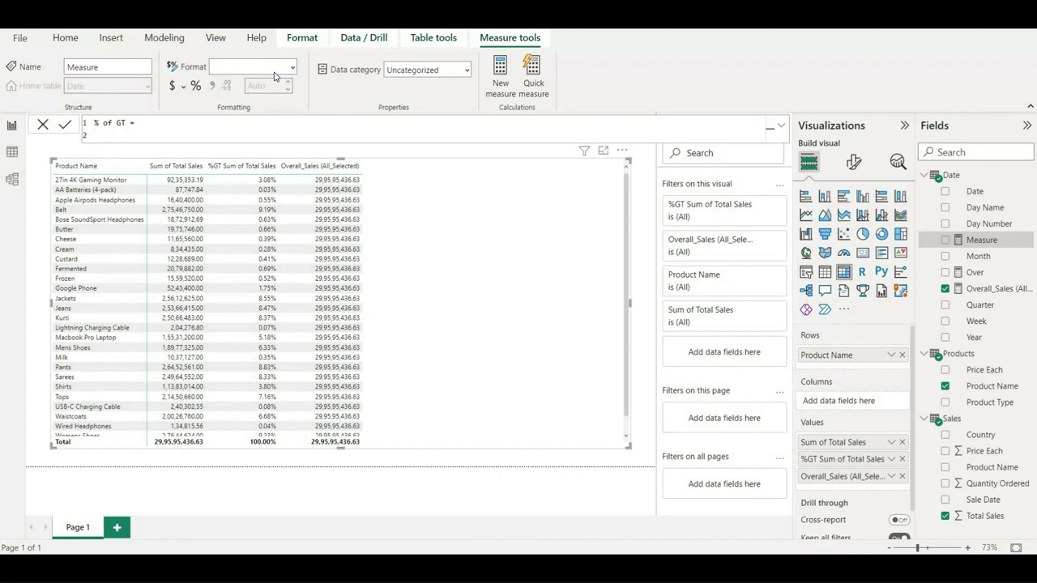
{"action": "type", "text": "DIVIDE("}
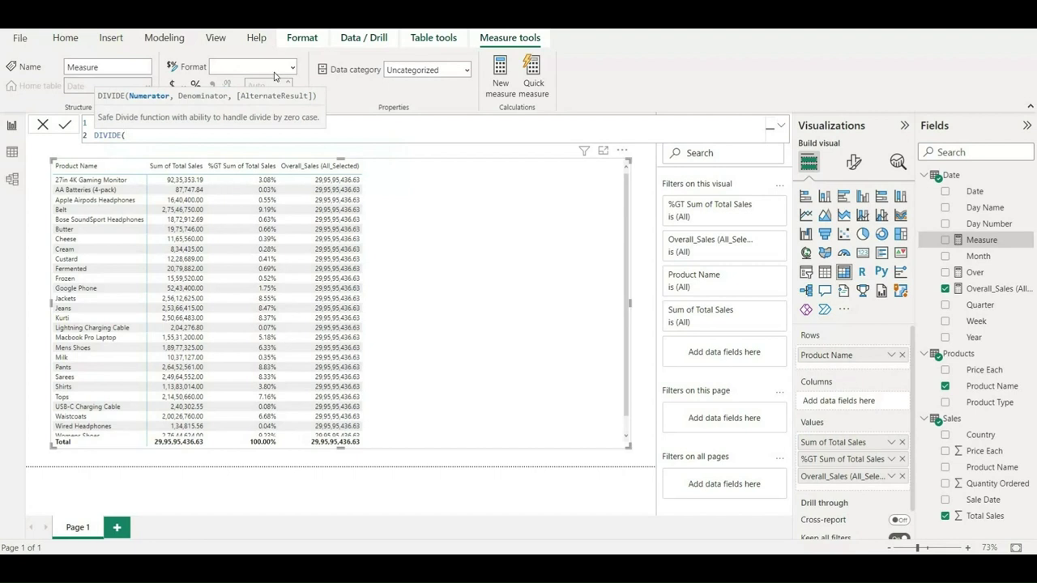
{"action": "type", "text": "Sum"}
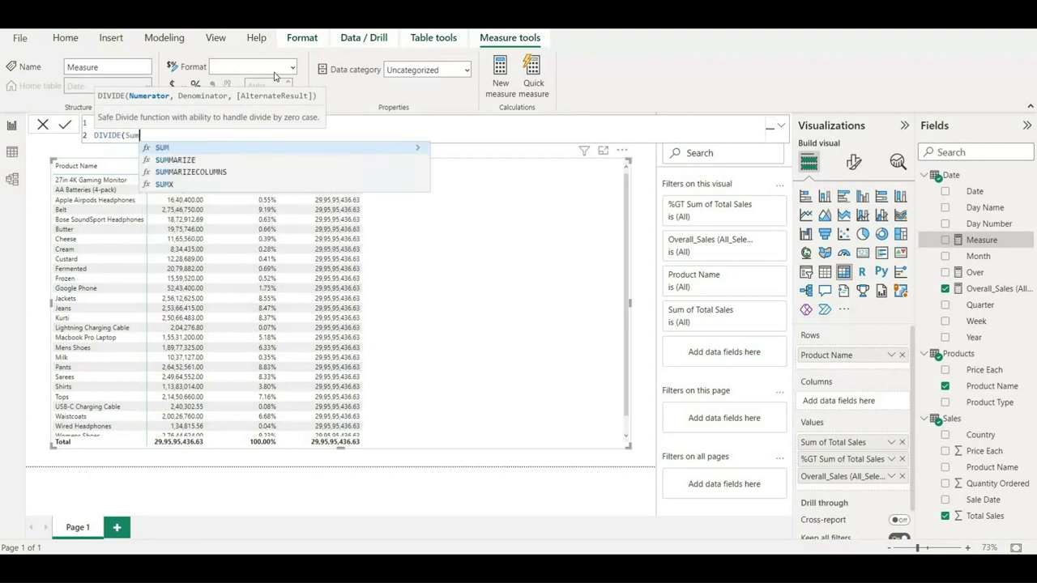
{"action": "key", "text": "Tab"}
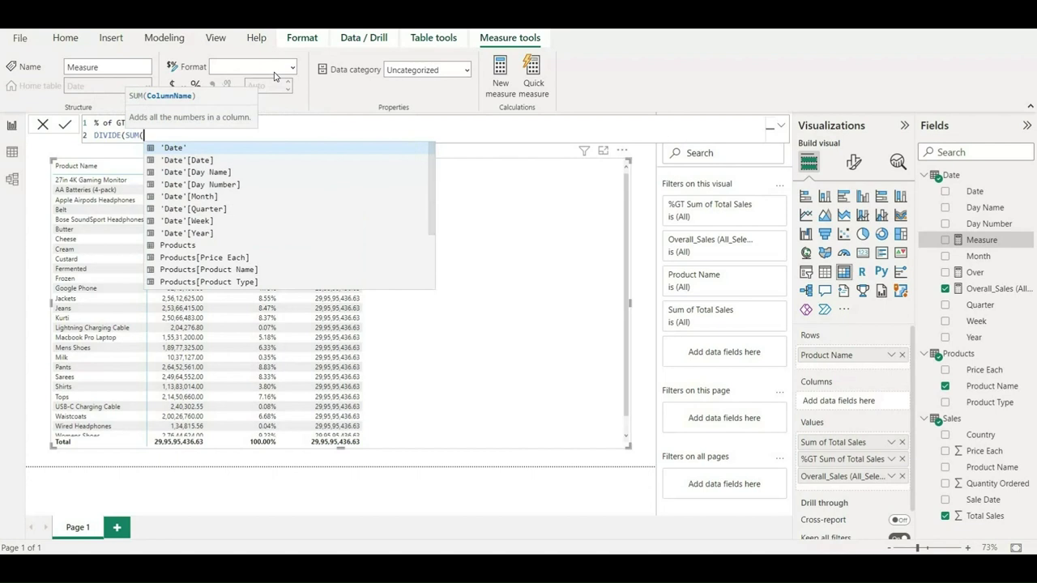
{"action": "type", "text": "To"}
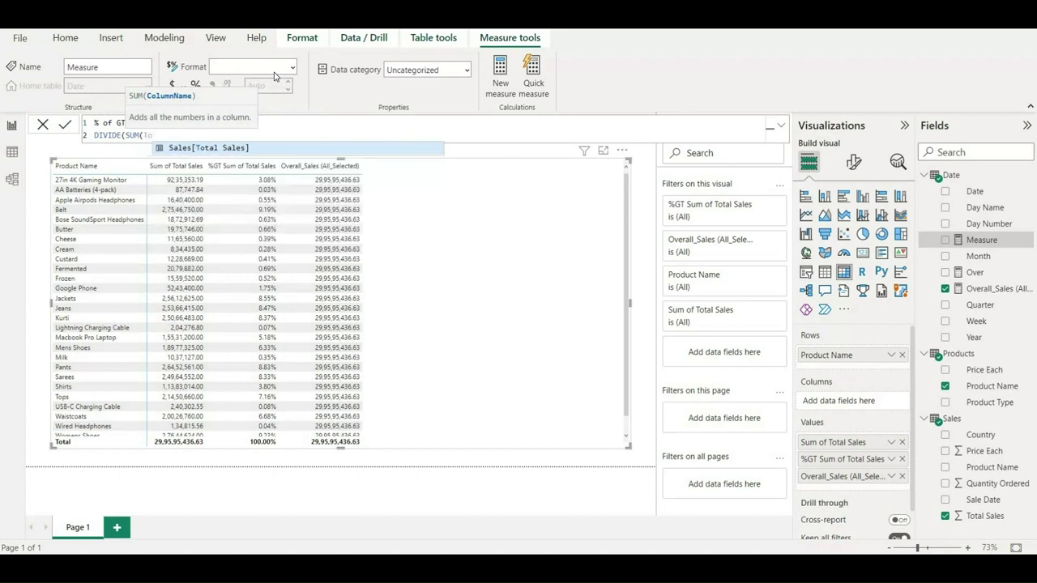
{"action": "key", "text": "Tab"}
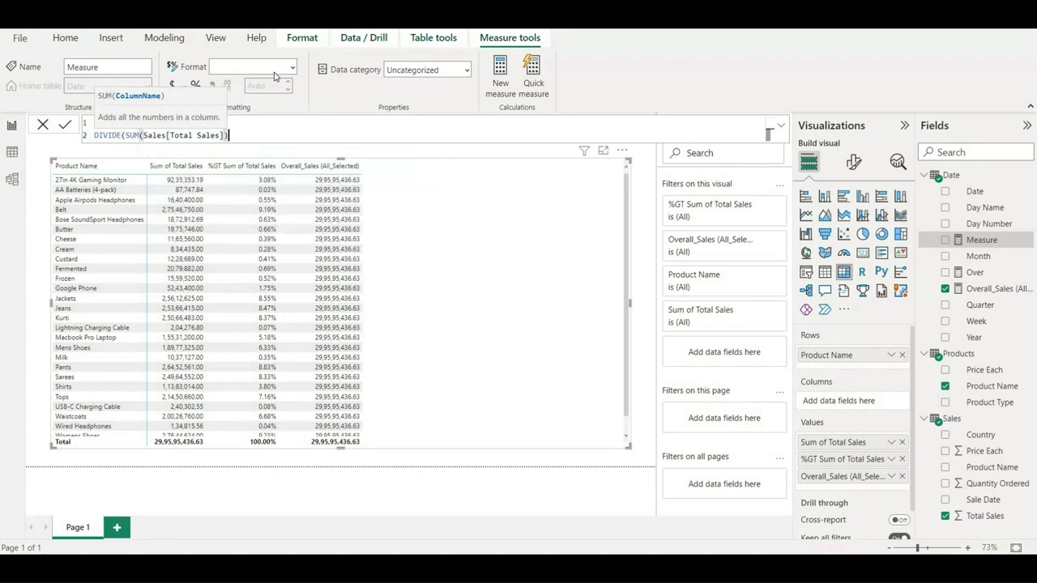
{"action": "type", "text": "),"}
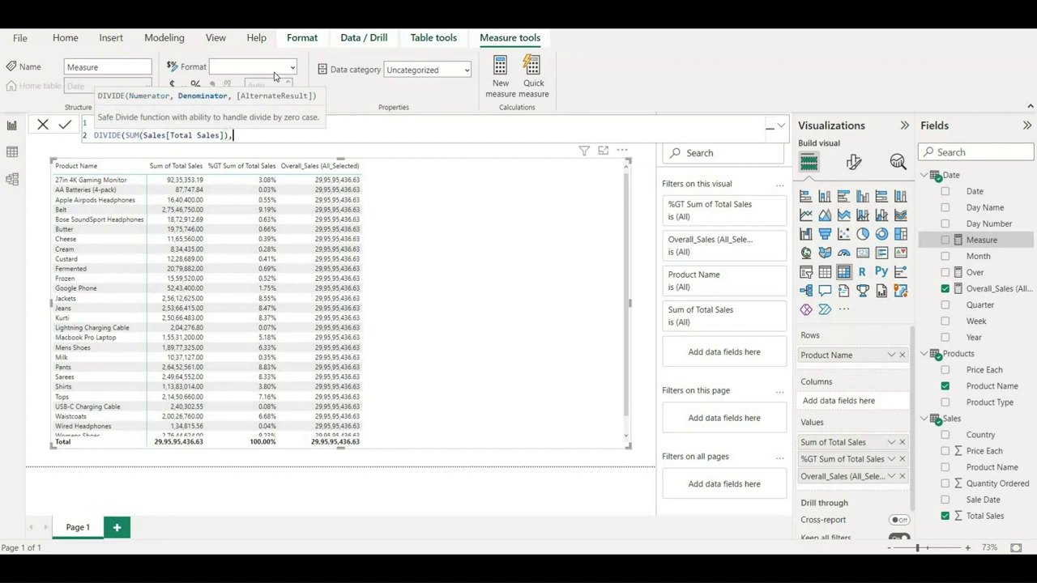
- Use [Overall_Sales (All_Selected)] as the denominator and commit the measure
{"action": "key", "text": "shift+Return"}
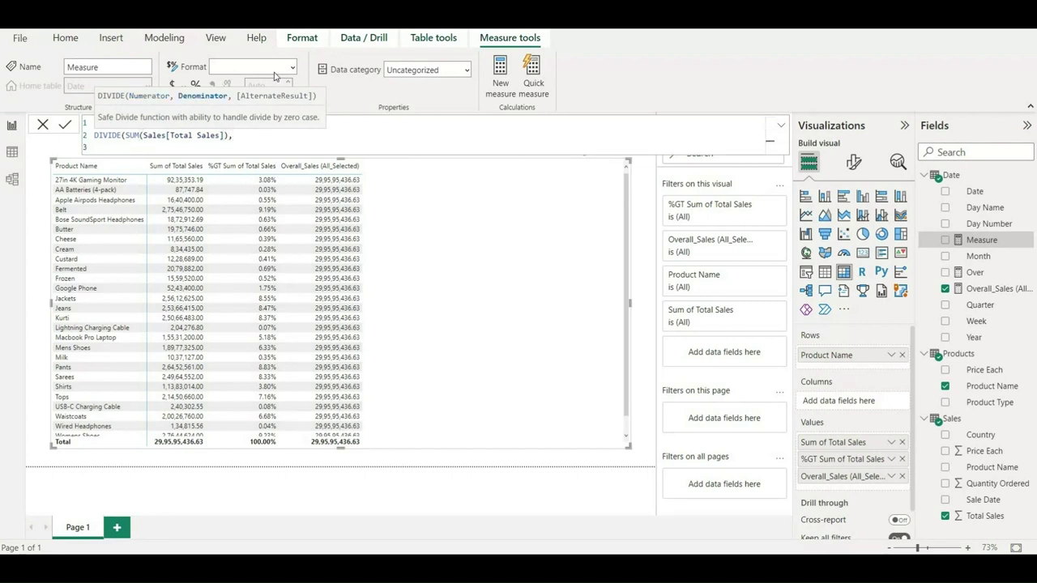
{"action": "type", "text": "Over"}
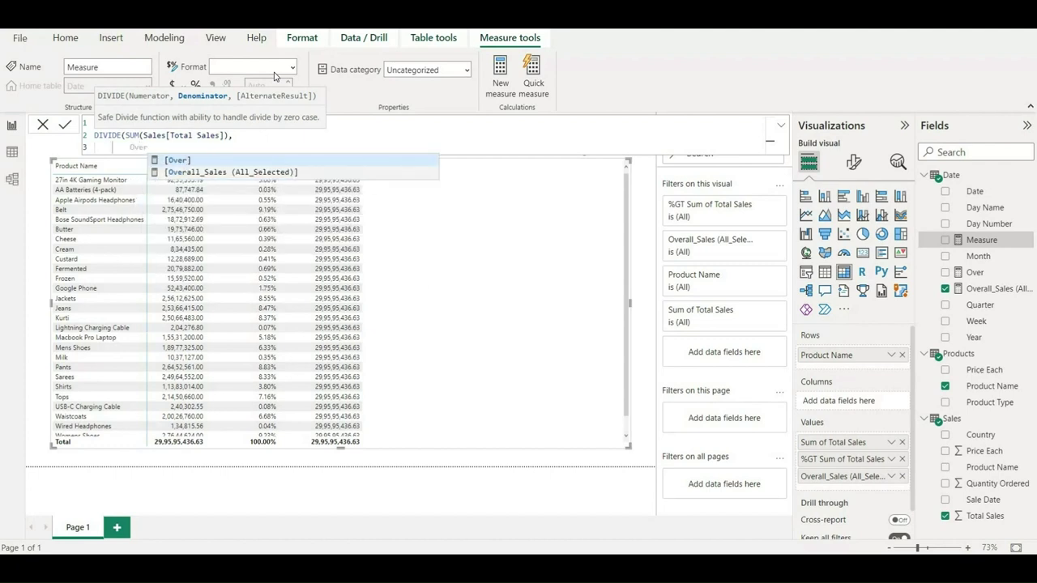
{"action": "key", "text": "Down"}
{"action": "key", "text": "Tab"}
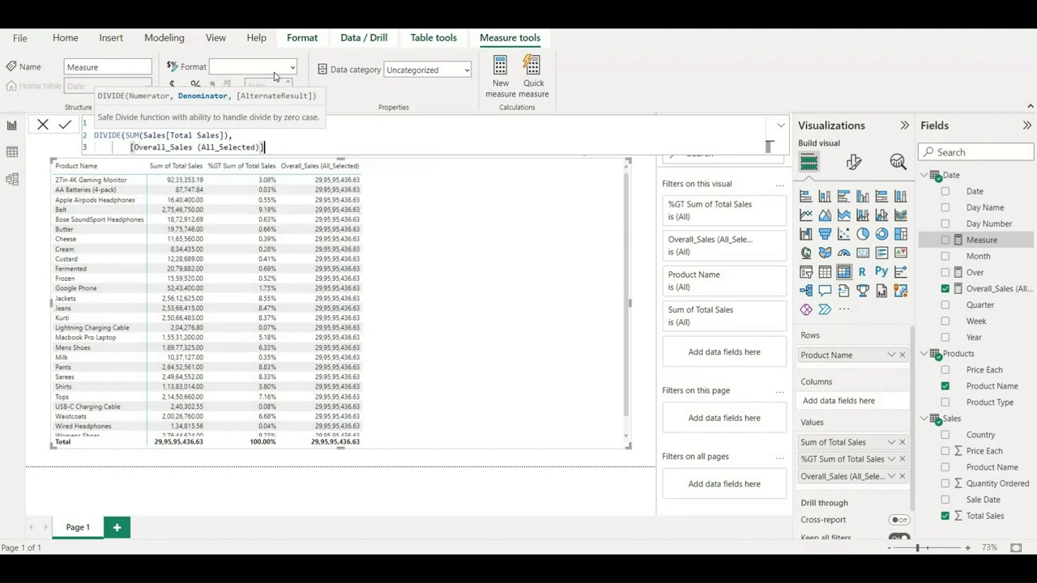
{"action": "type", "text": ")"}
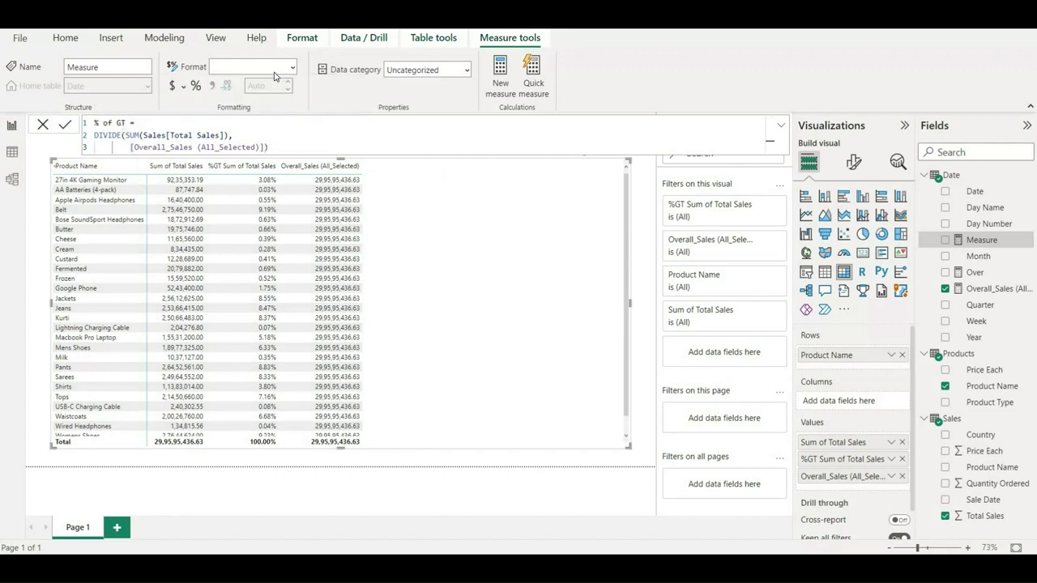
{"action": "key", "text": "Return"}
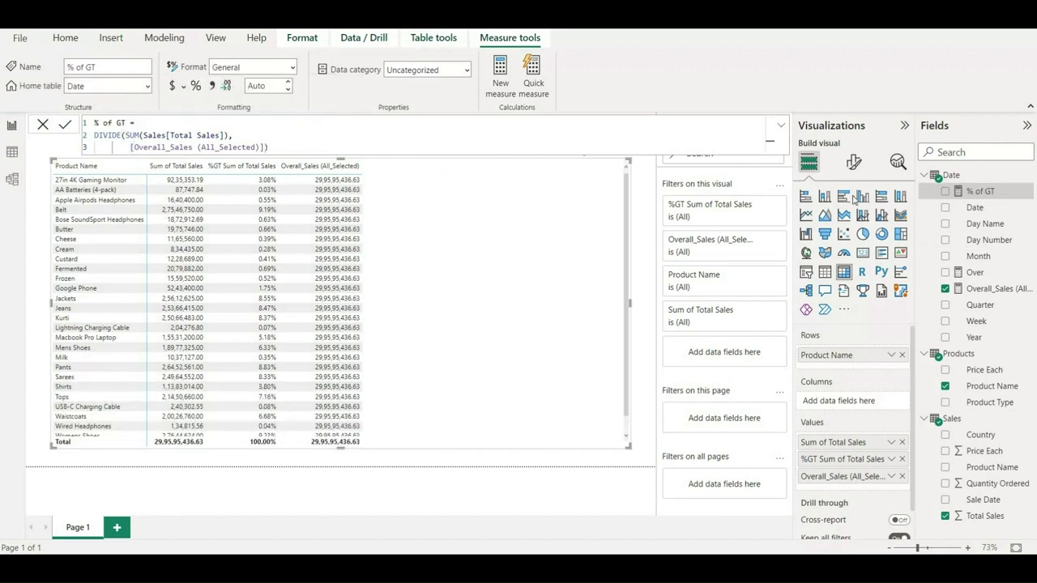
- Add % of GT to the table and format it as a percentage
{"action": "left_click", "coordinate": [946, 192]}
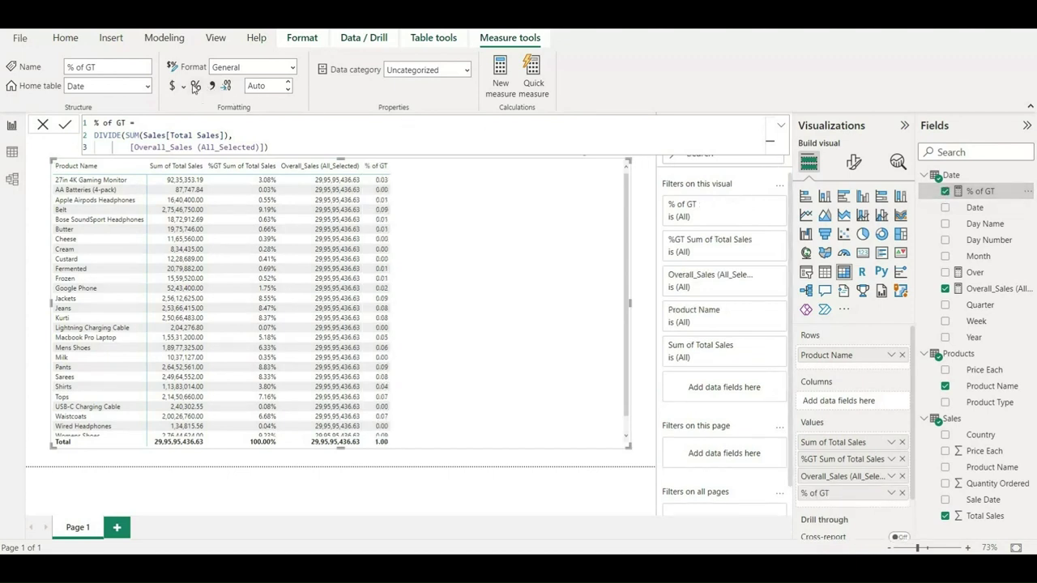
{"action": "left_click", "coordinate": [195, 87]}
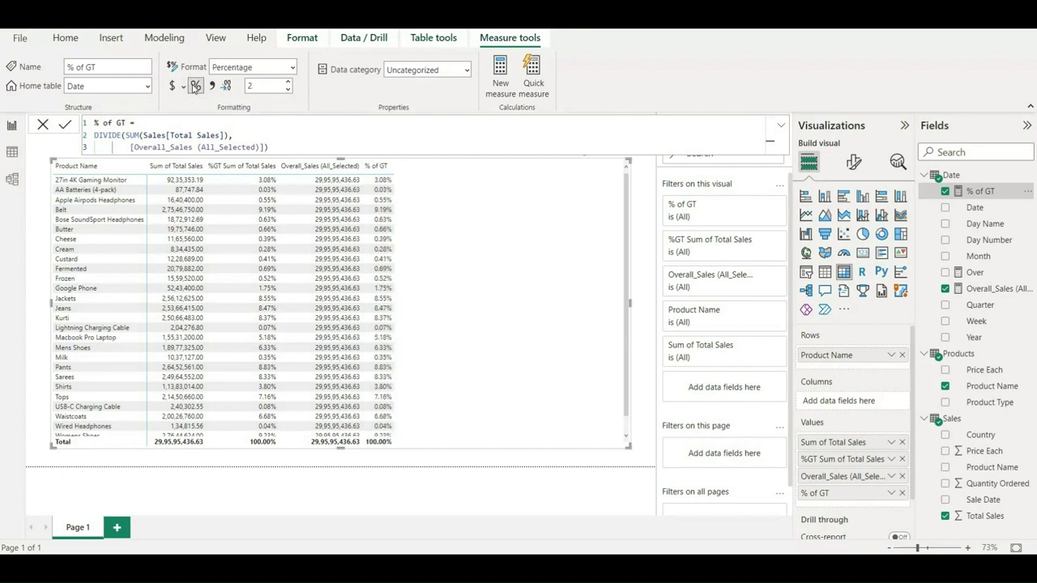